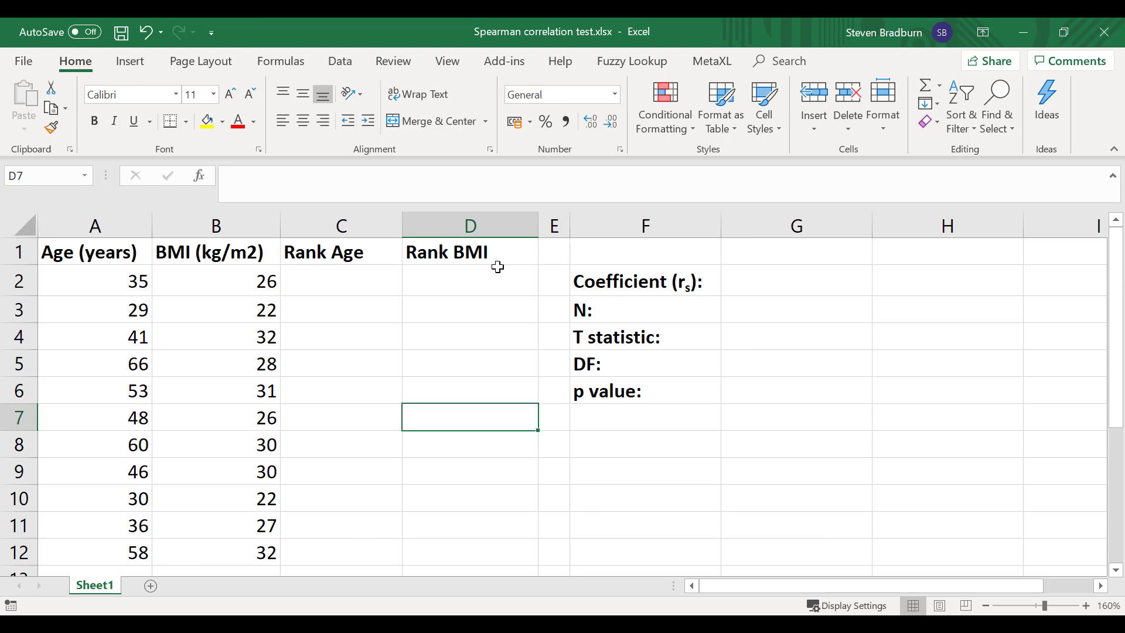
# Enter =RANK.AVG(A2,A2:A12,1) in C2, ranking the first age ascending as 3
pyautogui.click(335, 278)
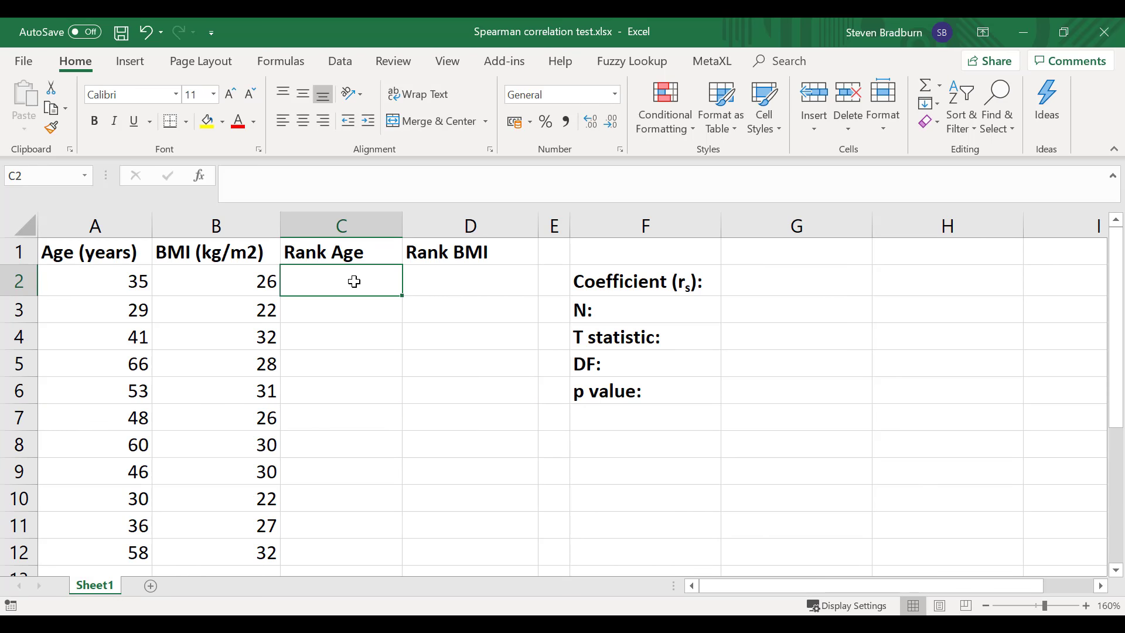
pyautogui.doubleClick(354, 281)
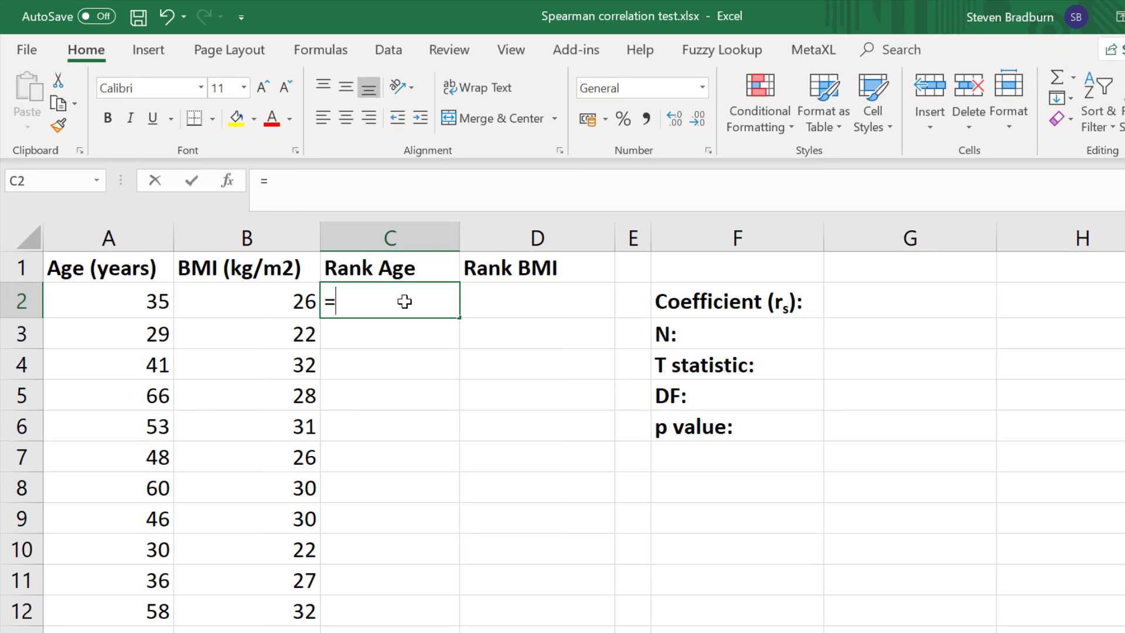
pyautogui.write('=R')
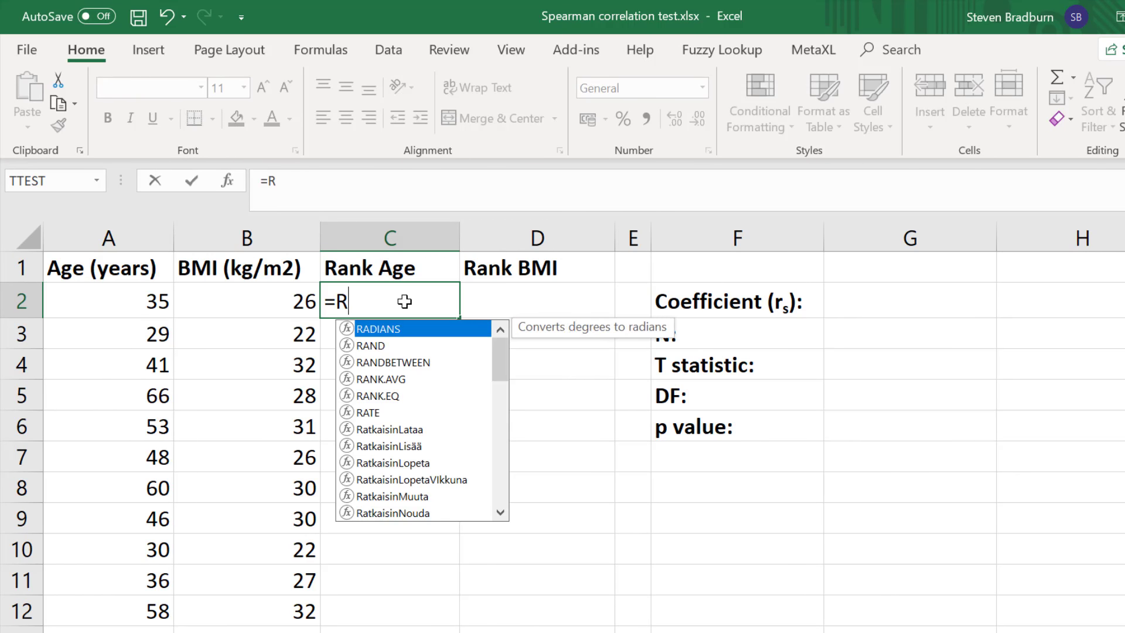
pyautogui.write('ANK.A')
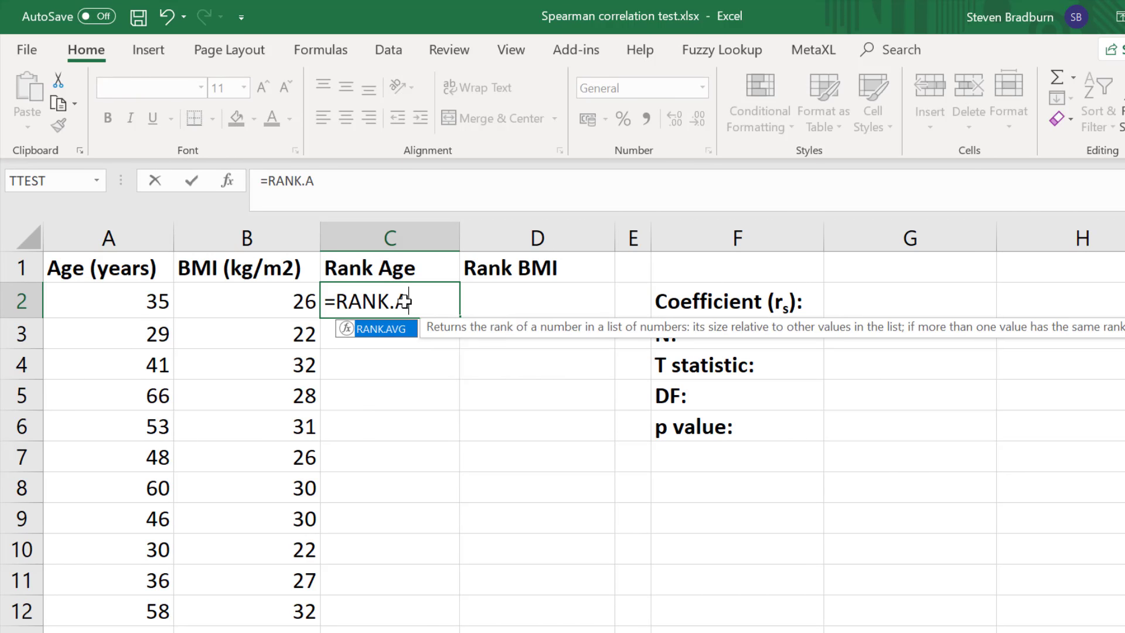
pyautogui.write('VG(')
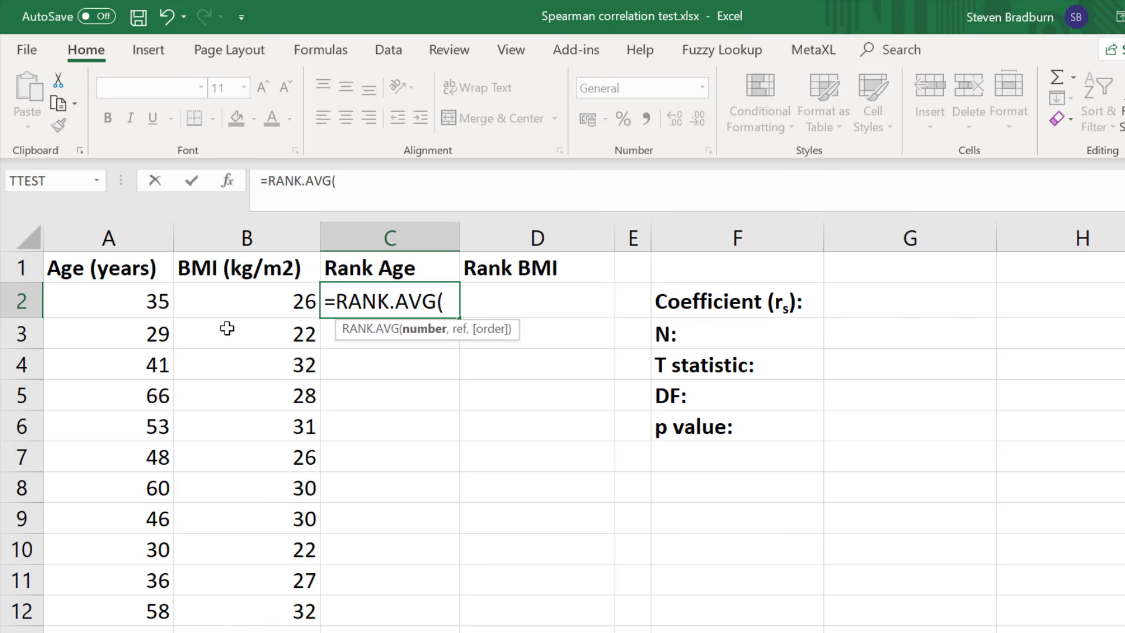
pyautogui.click(123, 302)
pyautogui.write(',')
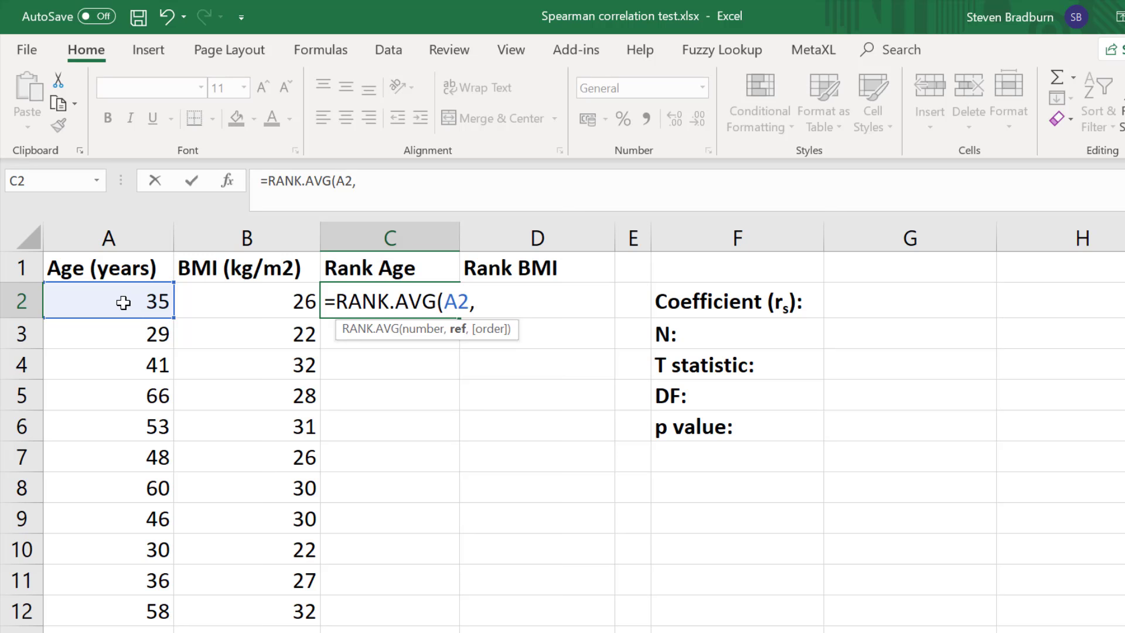
pyautogui.moveTo(103, 299); pyautogui.dragTo(107, 605)
pyautogui.write(',')
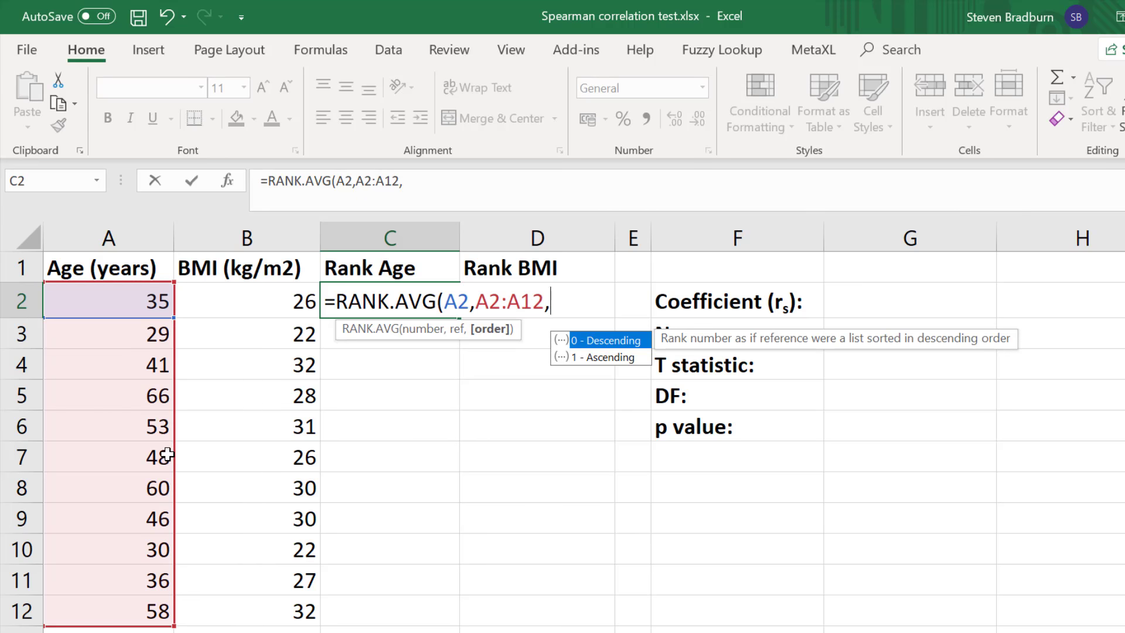
pyautogui.write('1)')
pyautogui.press('Return')
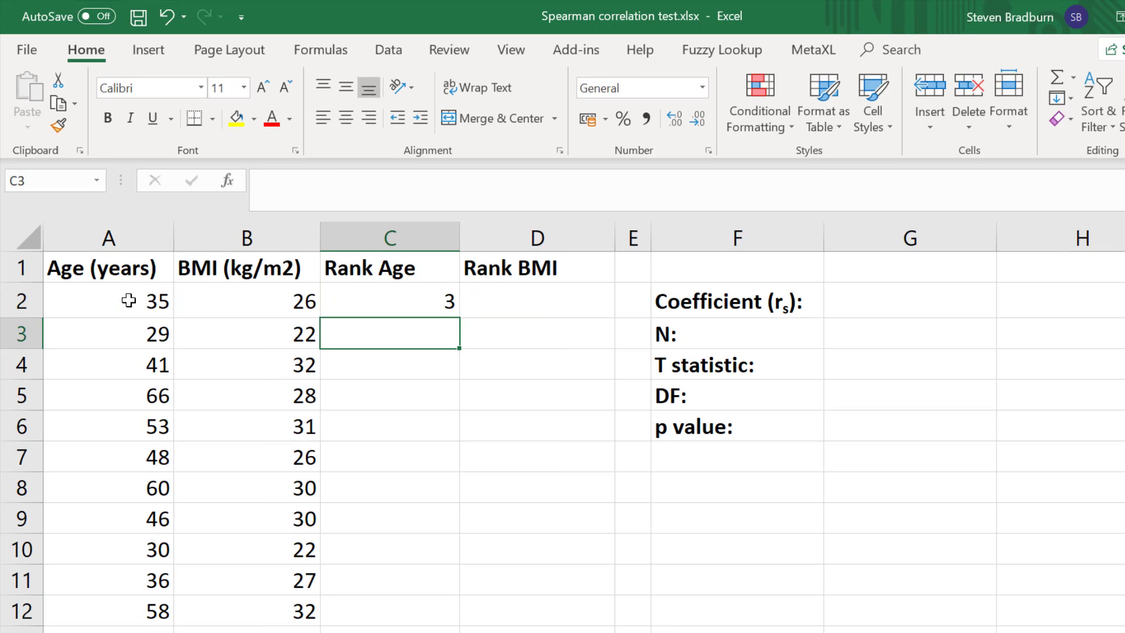
pyautogui.click(129, 300)
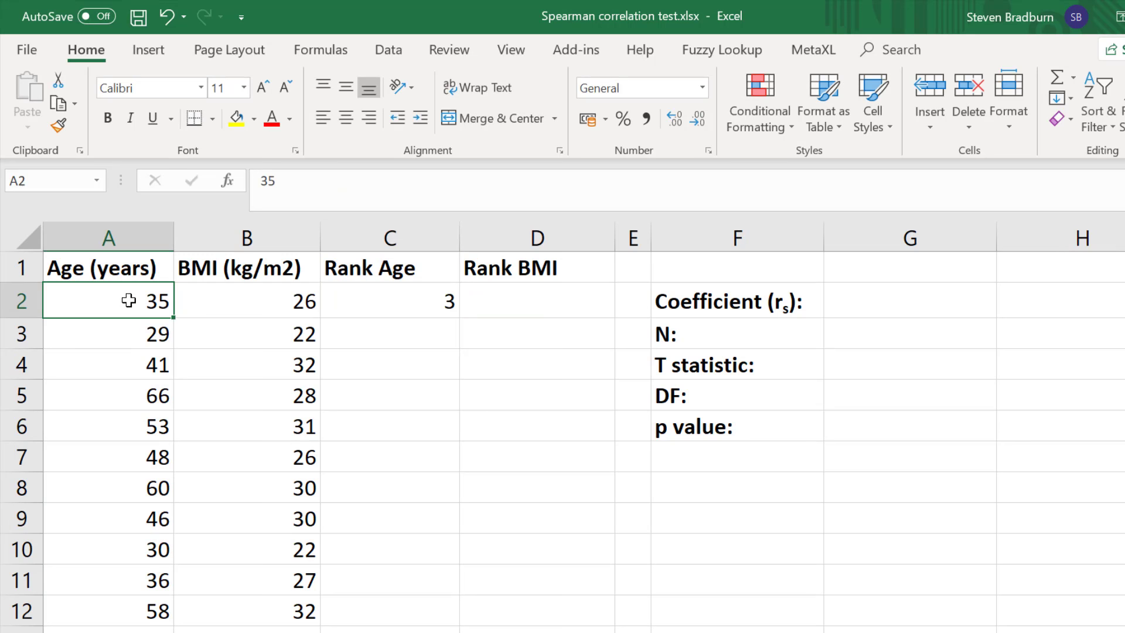
# Review C2's rank formula against the ages in column A
pyautogui.click(402, 303)
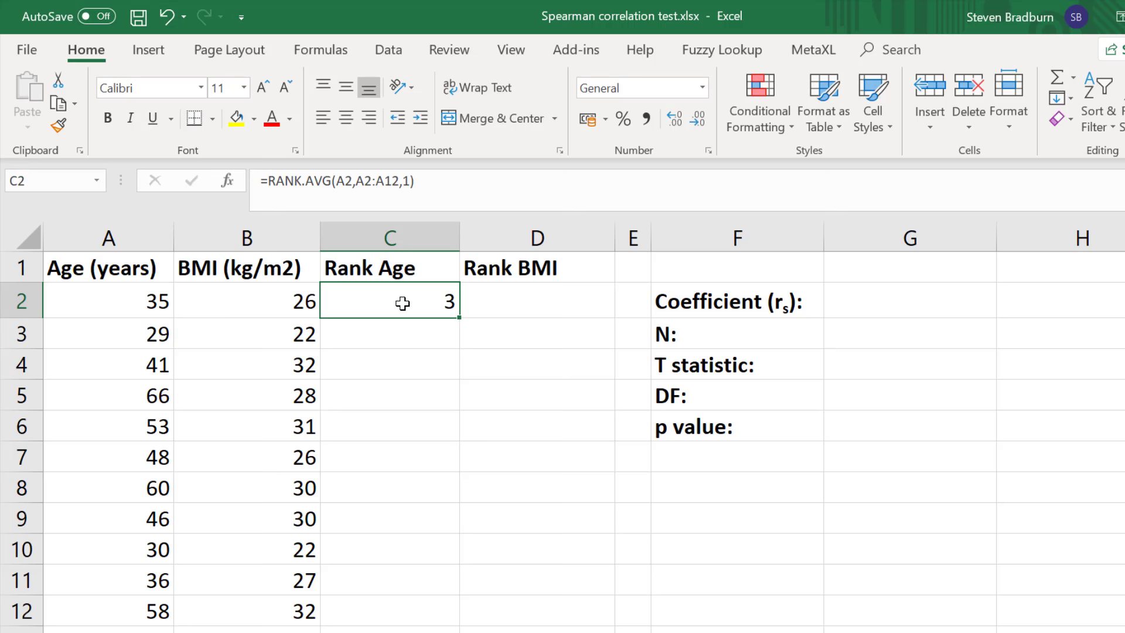
pyautogui.press('Left')
pyautogui.press('Left')
pyautogui.press('Down')
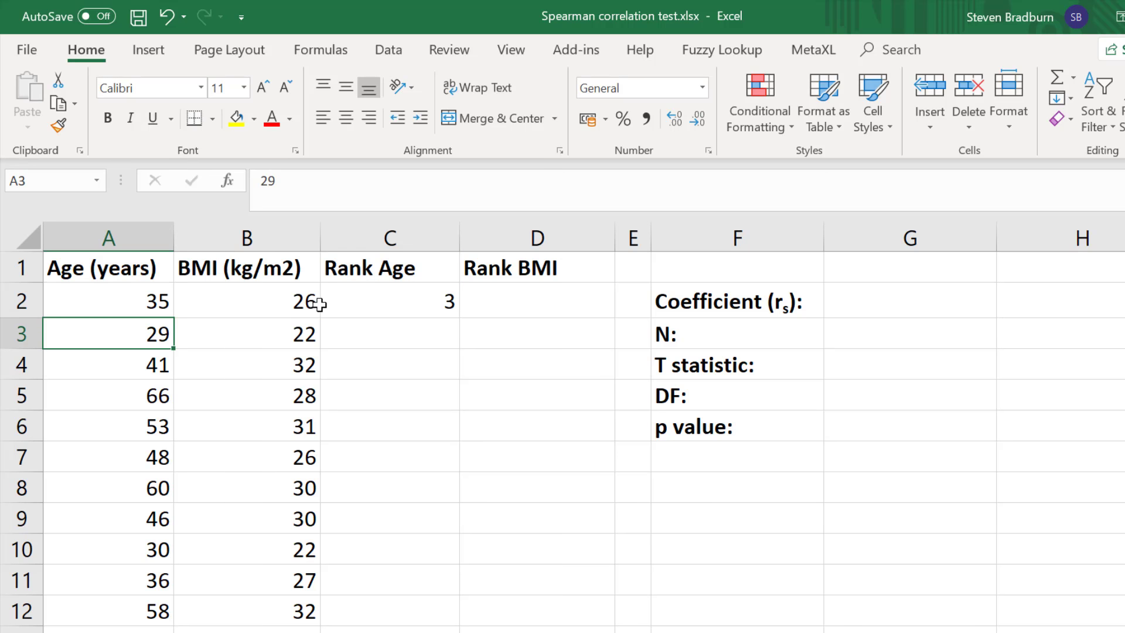
pyautogui.moveTo(146, 329); pyautogui.dragTo(91, 612)
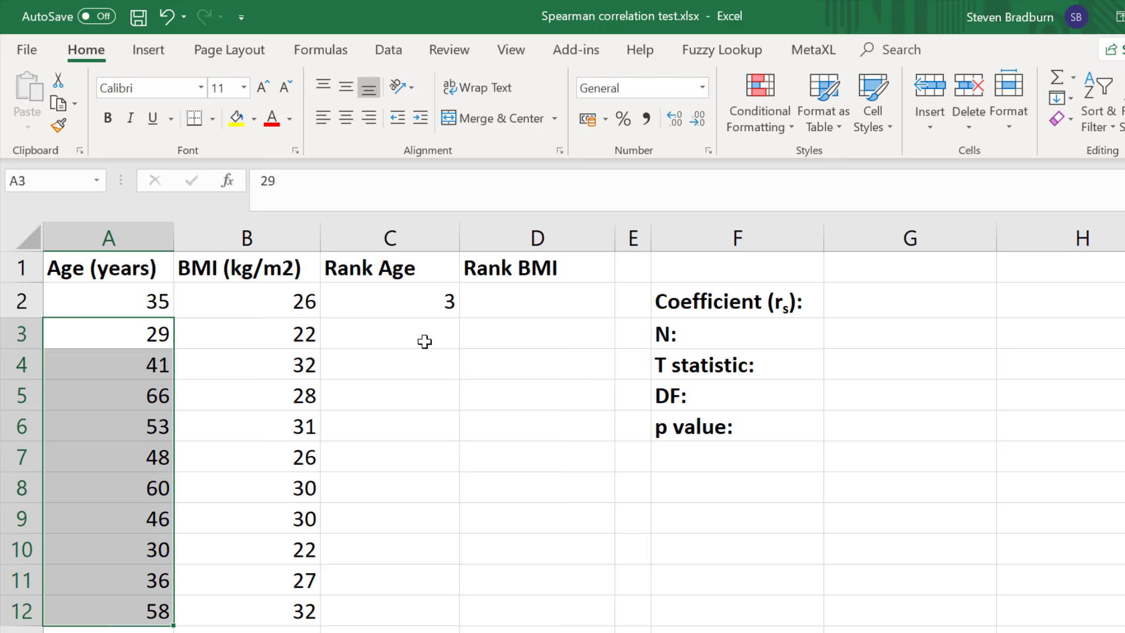
pyautogui.click(413, 301)
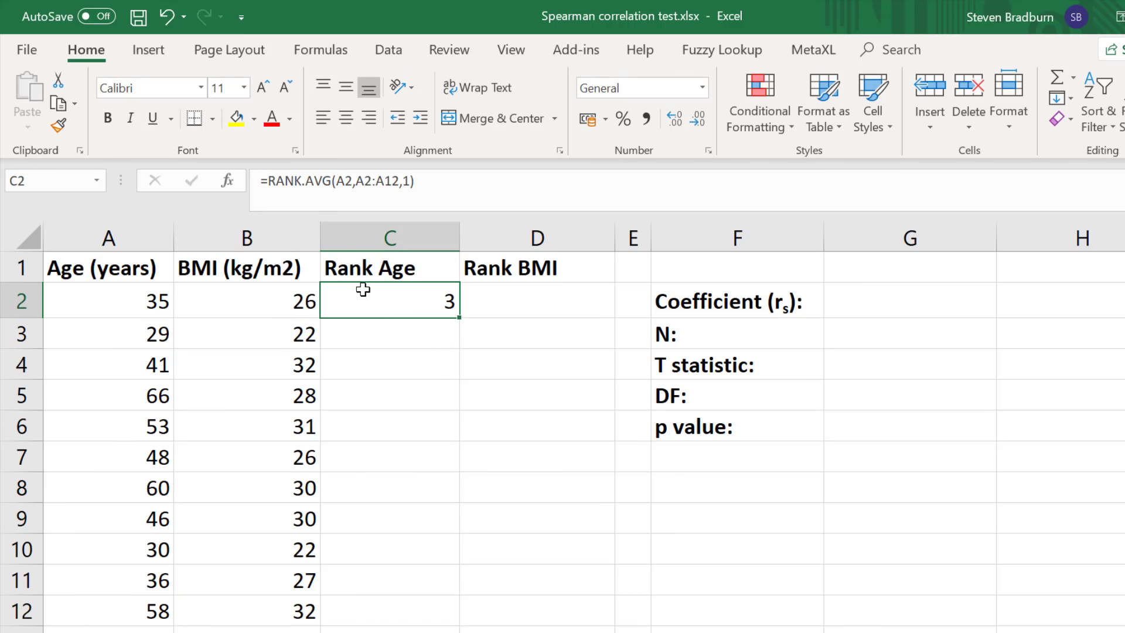
# Lock the range in C2's formula to $A$2:$A$12
pyautogui.click(359, 181)
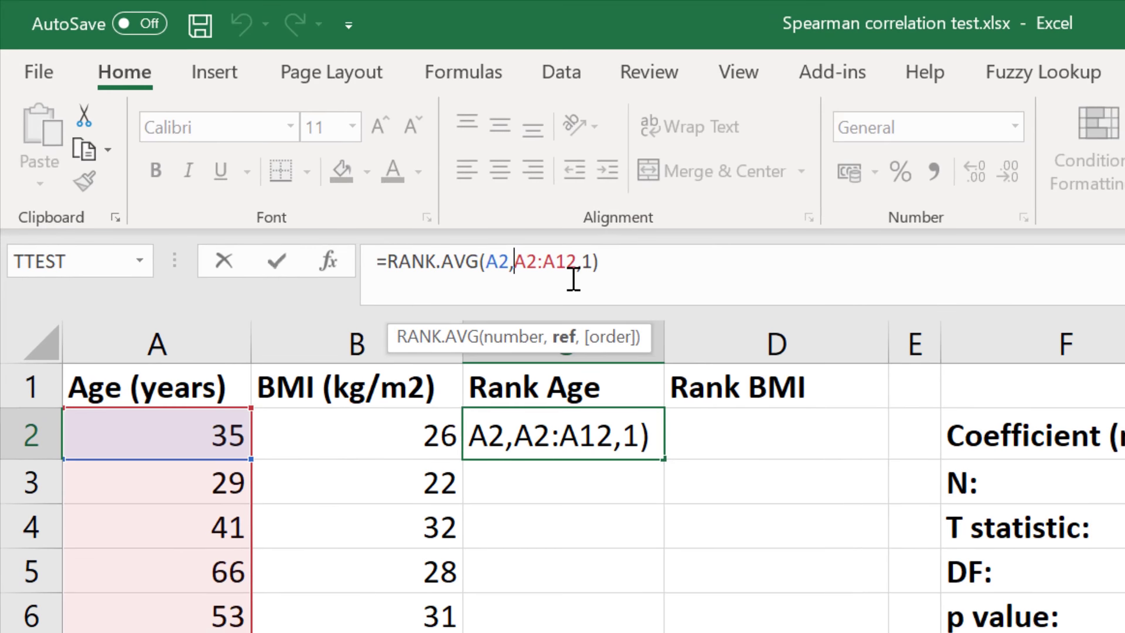
pyautogui.write('$')
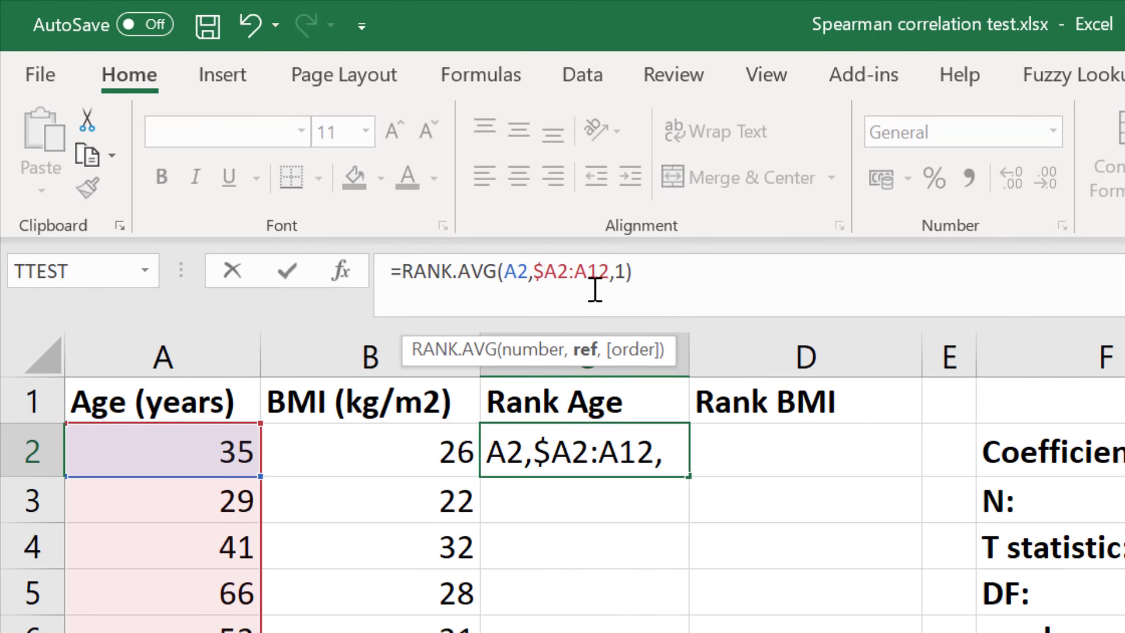
pyautogui.press('Right')
pyautogui.write('$')
pyautogui.press('Right')
pyautogui.press('Right')
pyautogui.write('$')
pyautogui.press('Right')
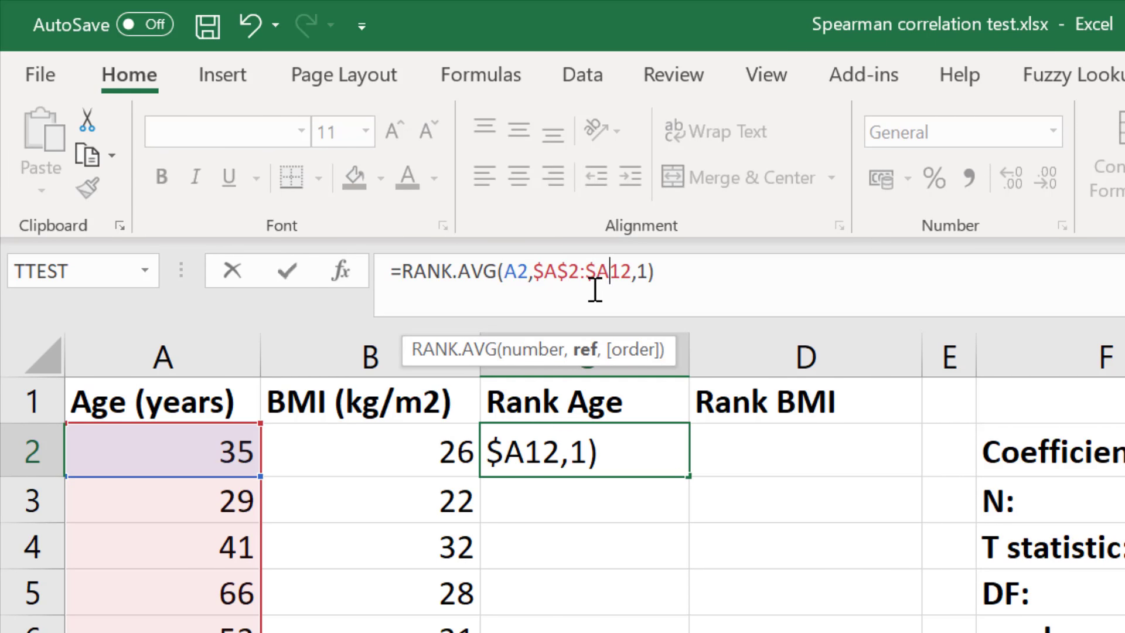
pyautogui.write('$')
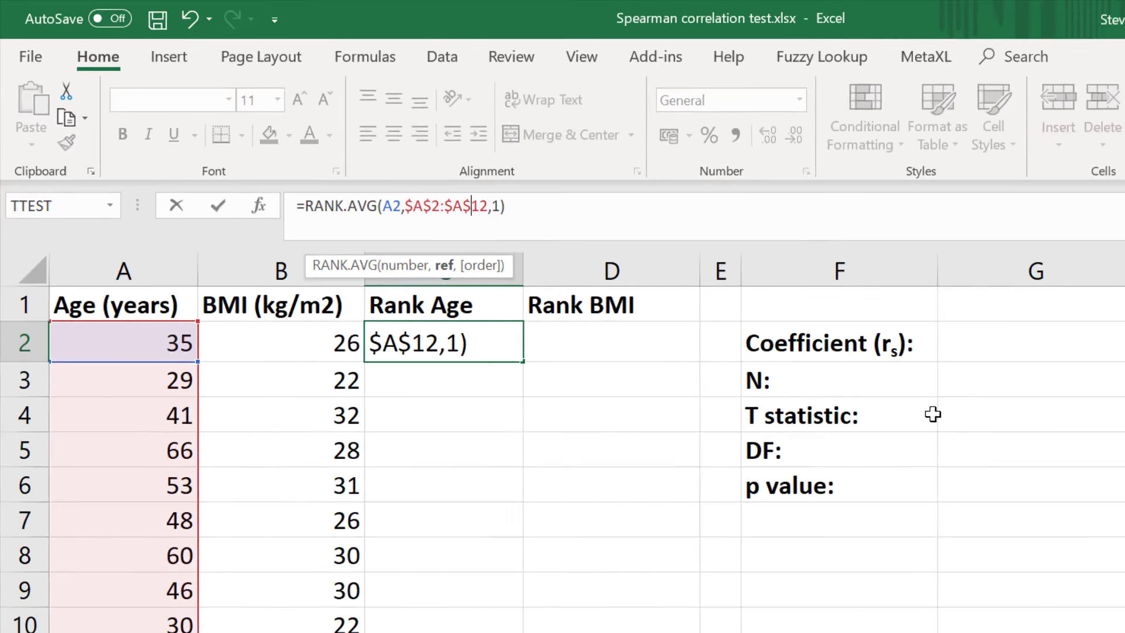
pyautogui.press('Return')
# Fill the age rank formula from C2 down to C12
pyautogui.click(626, 446)
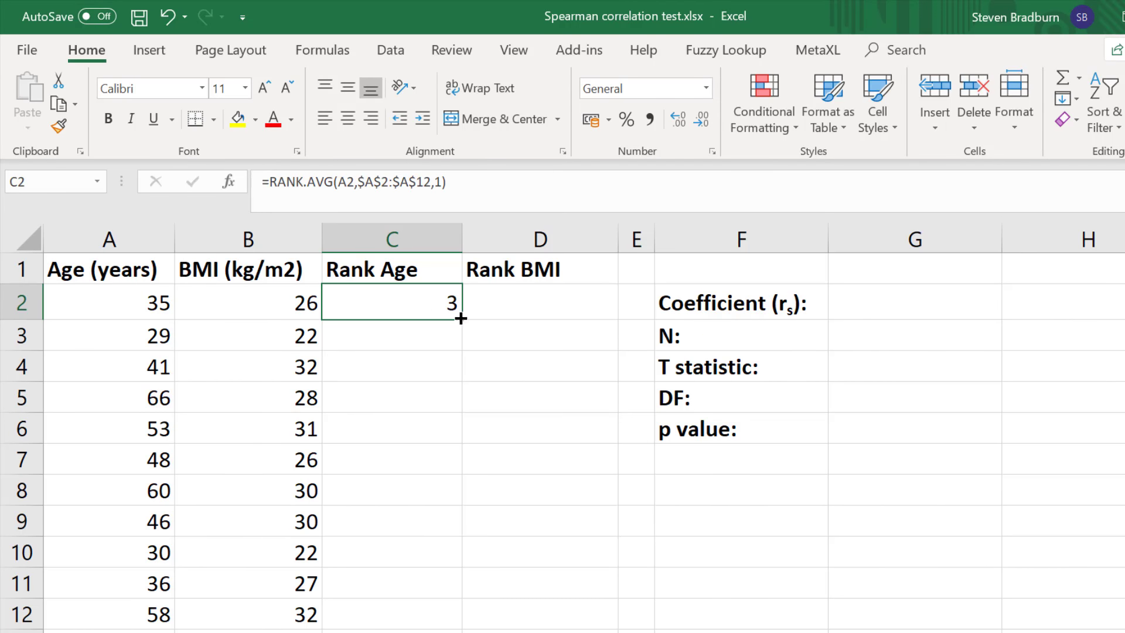
pyautogui.moveTo(461, 319); pyautogui.dragTo(424, 619)
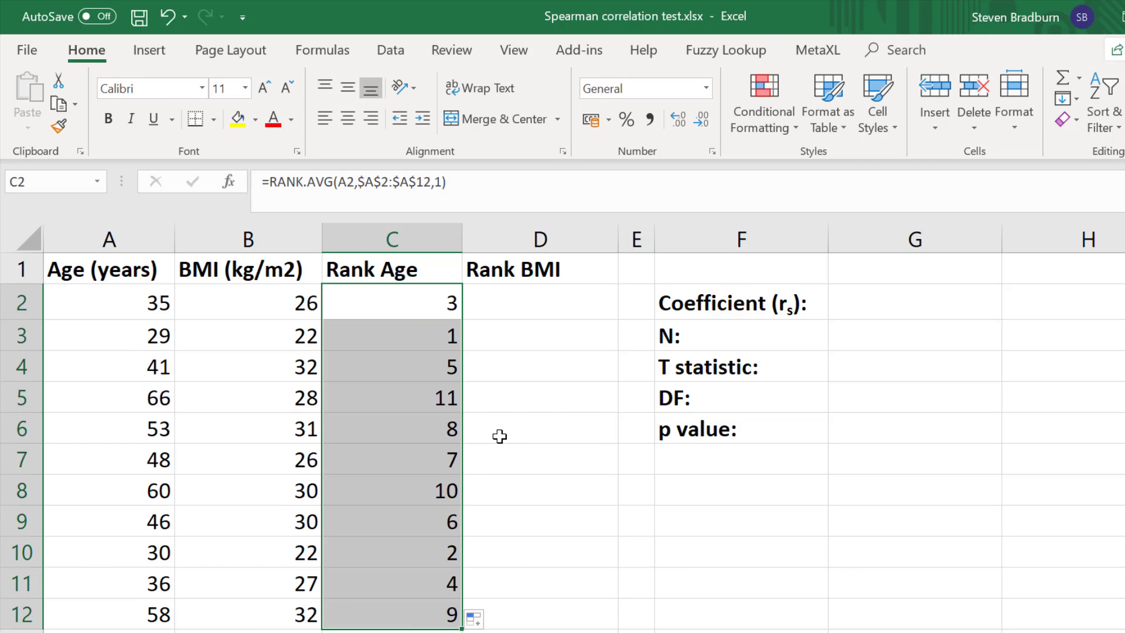
pyautogui.click(499, 436)
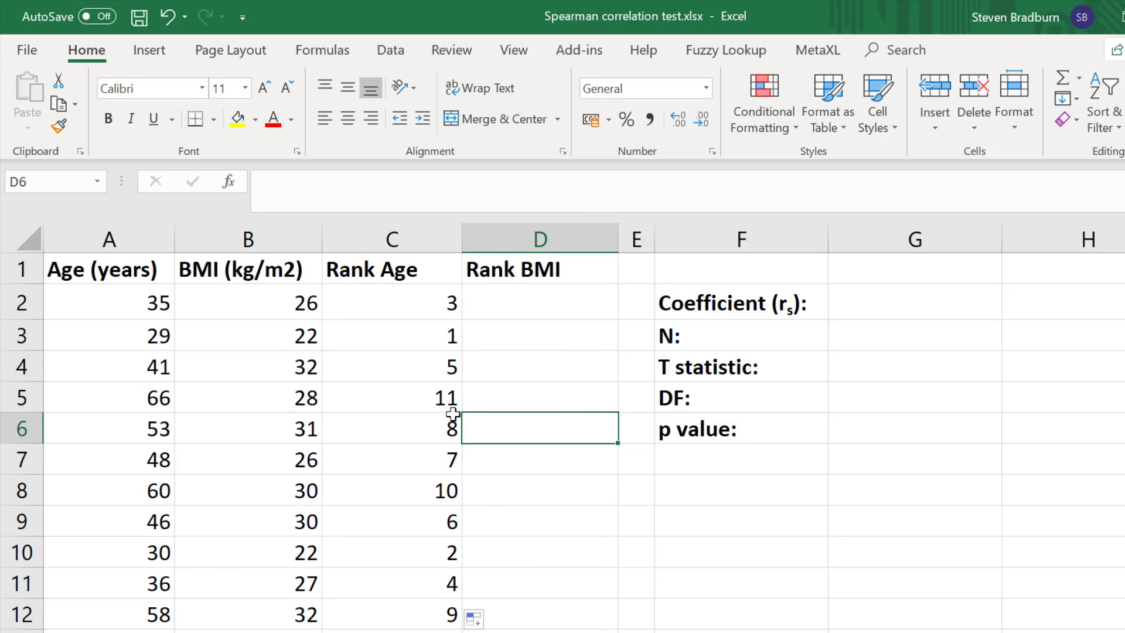
pyautogui.click(529, 307)
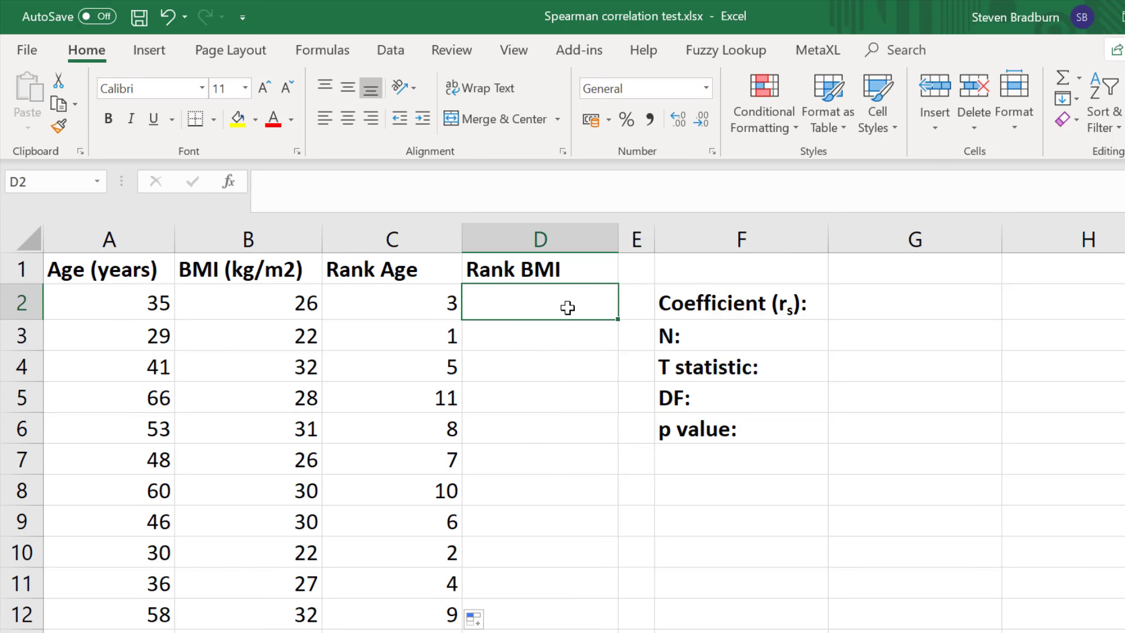
# Enter =RANK.AVG(B2,B2:B12,1) in D2, giving the tie-averaged BMI rank 3.5
pyautogui.write('=RA')
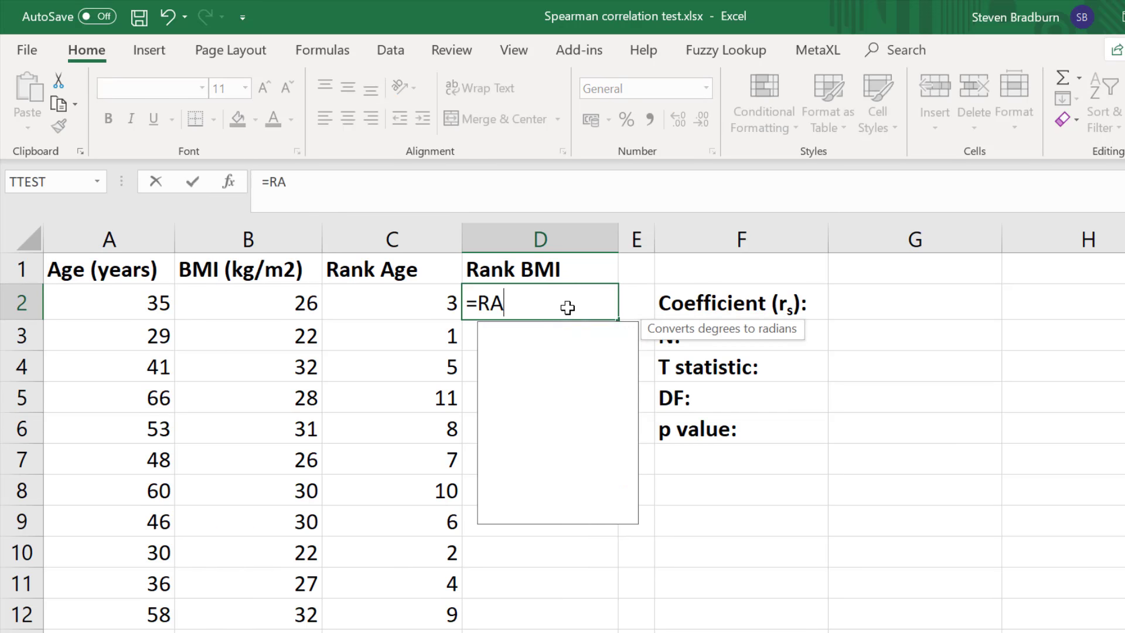
pyautogui.write('NK.AVG(')
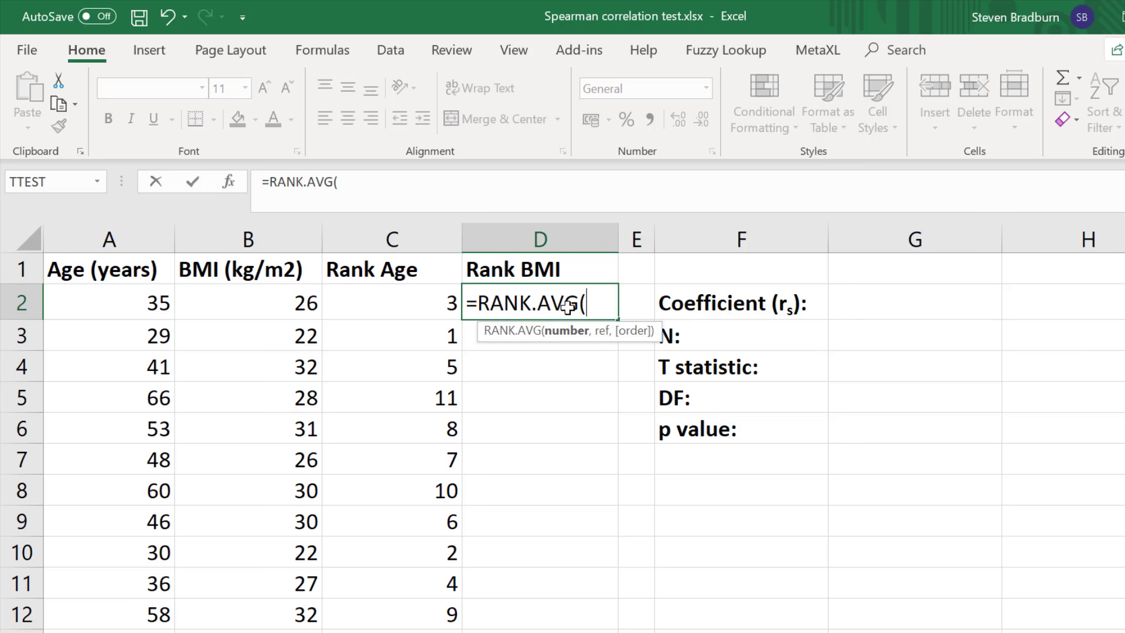
pyautogui.click(292, 308)
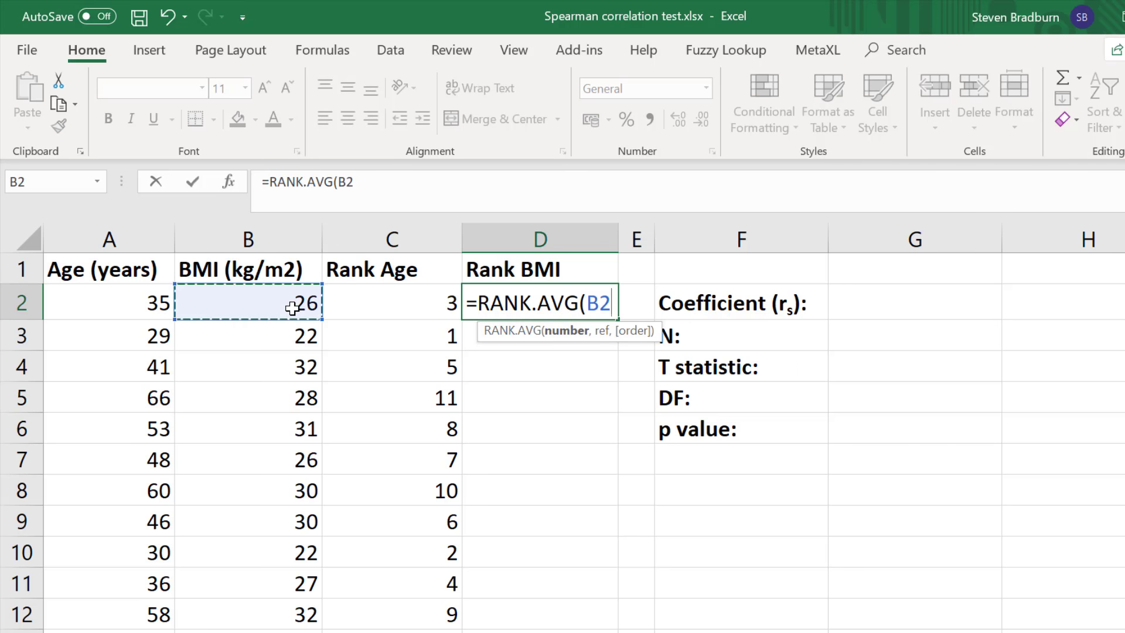
pyautogui.write(',')
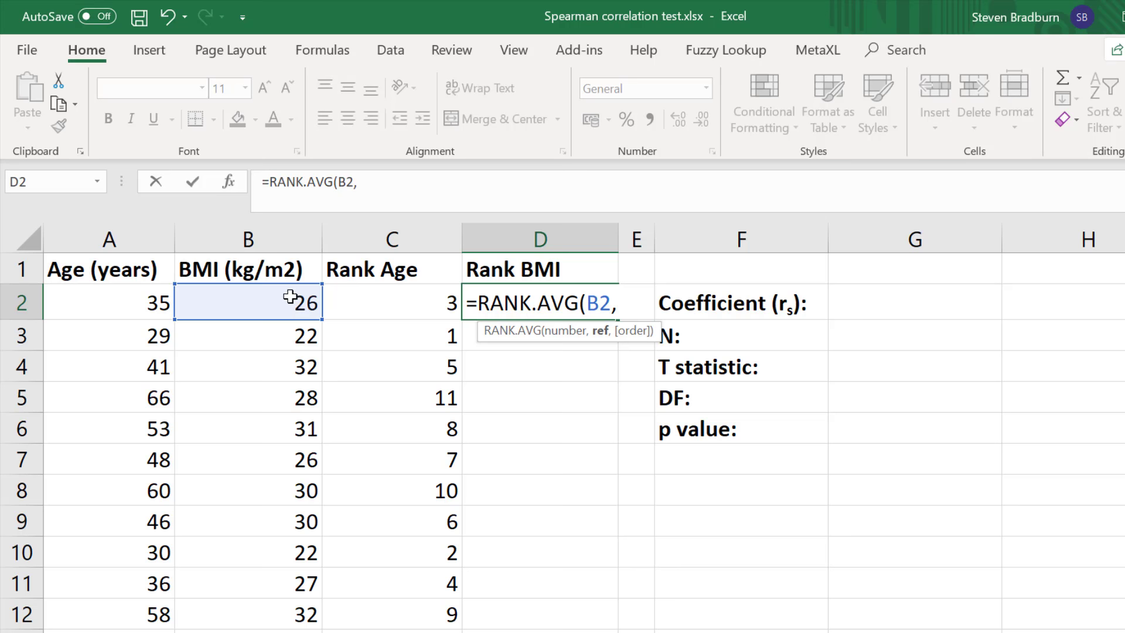
pyautogui.moveTo(281, 298); pyautogui.dragTo(267, 602)
pyautogui.write(',1')
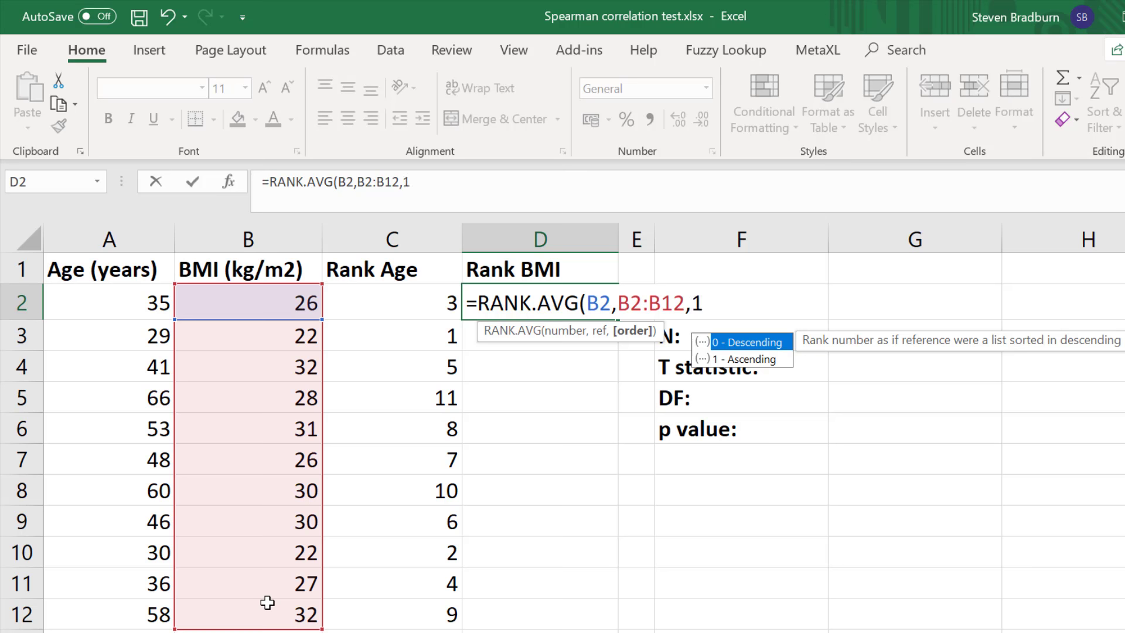
pyautogui.write(')')
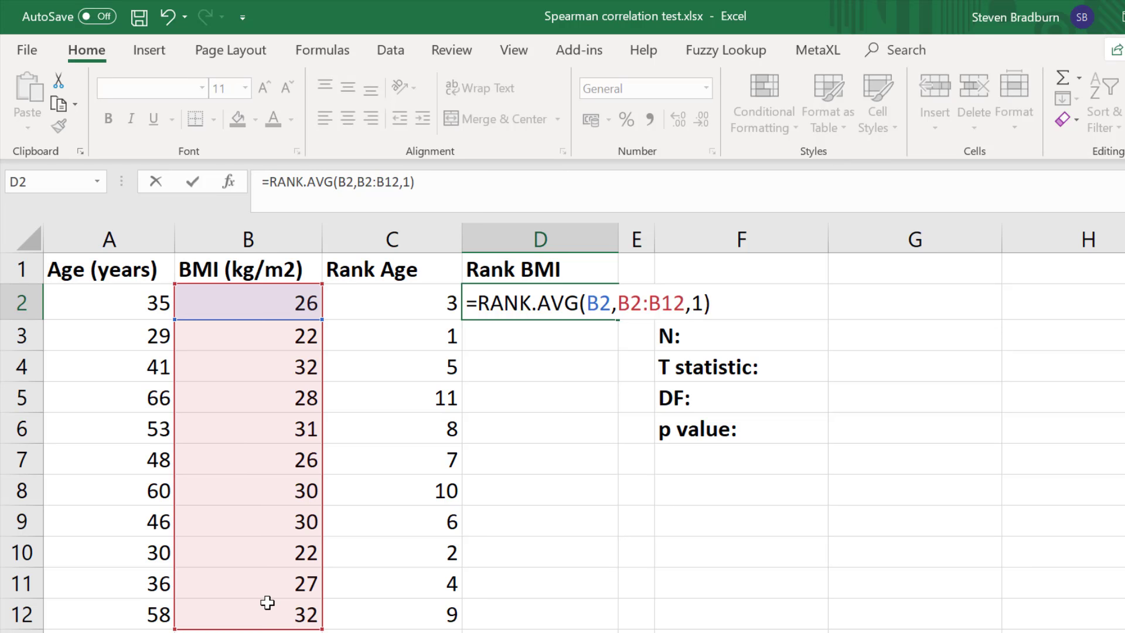
pyautogui.press('Return')
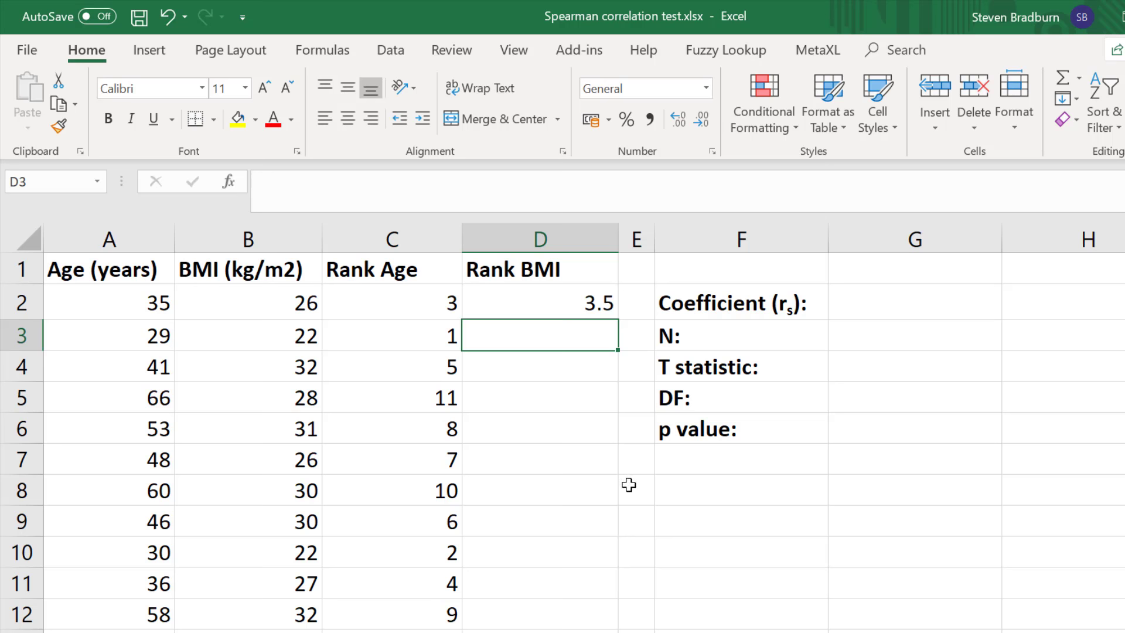
pyautogui.click(588, 312)
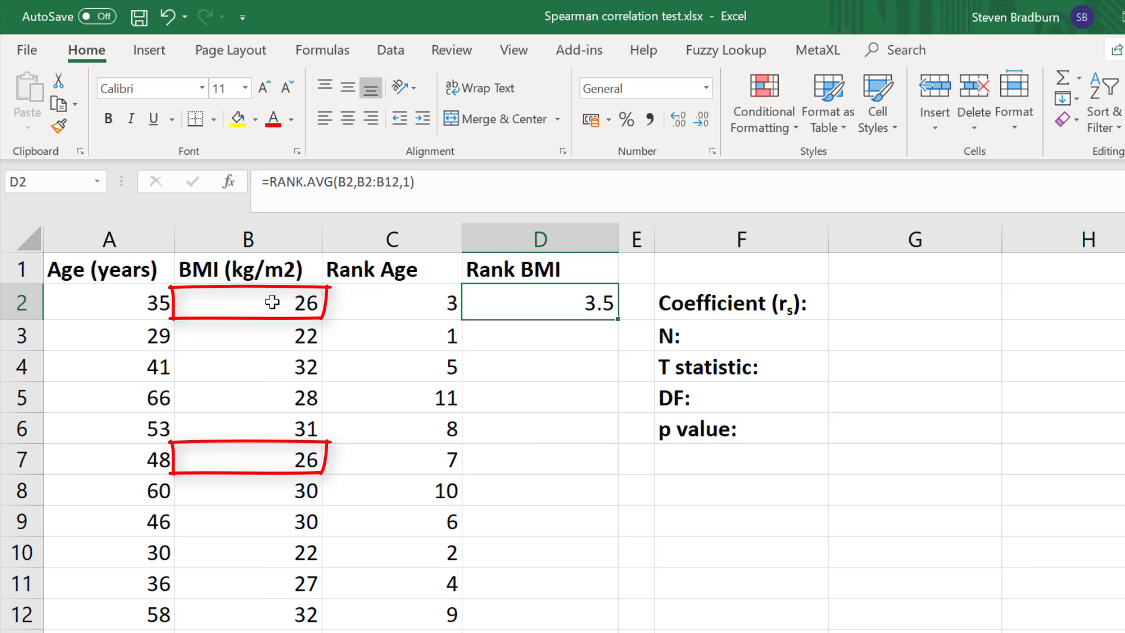
# Note the tied BMI 26 values and lock D2's range to $B$2:$B$12
pyautogui.click(238, 293)
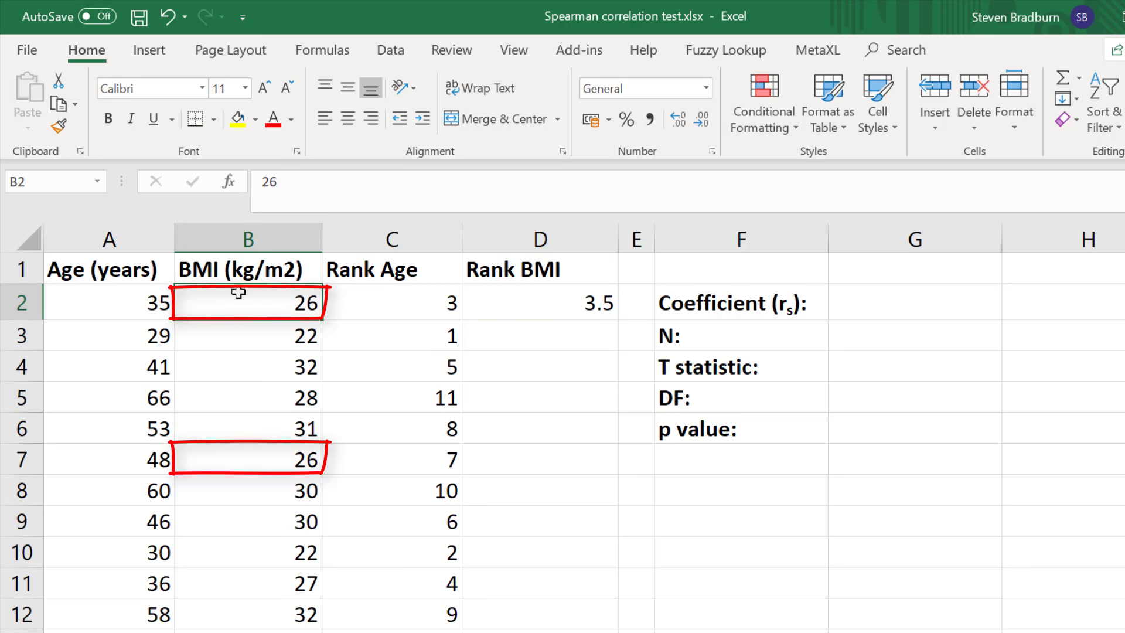
pyautogui.click(225, 454)
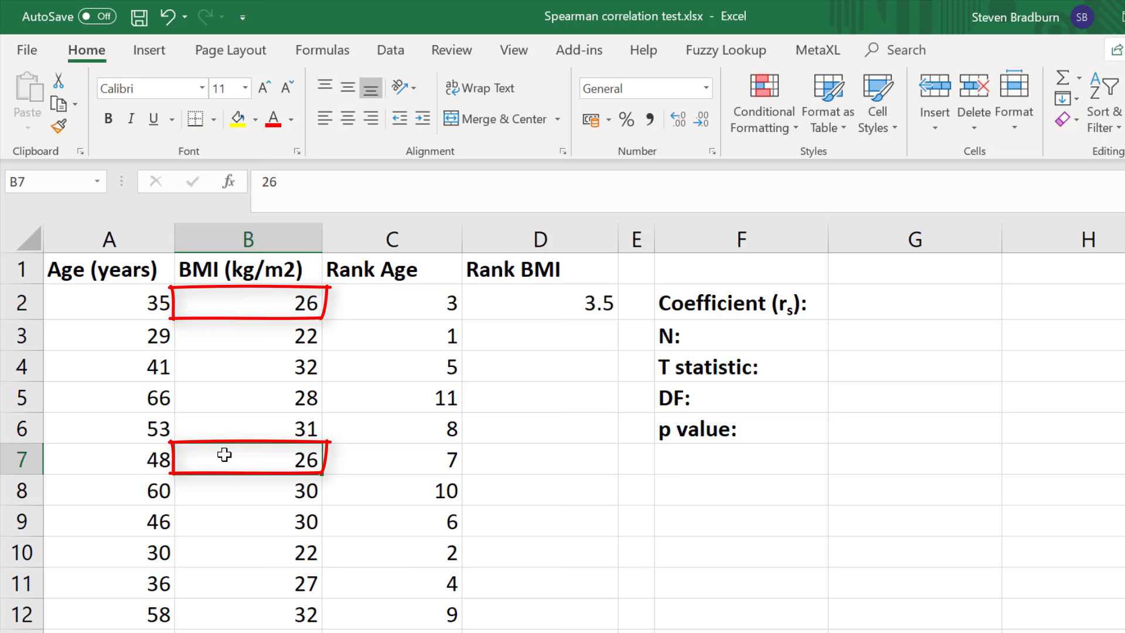
pyautogui.click(573, 306)
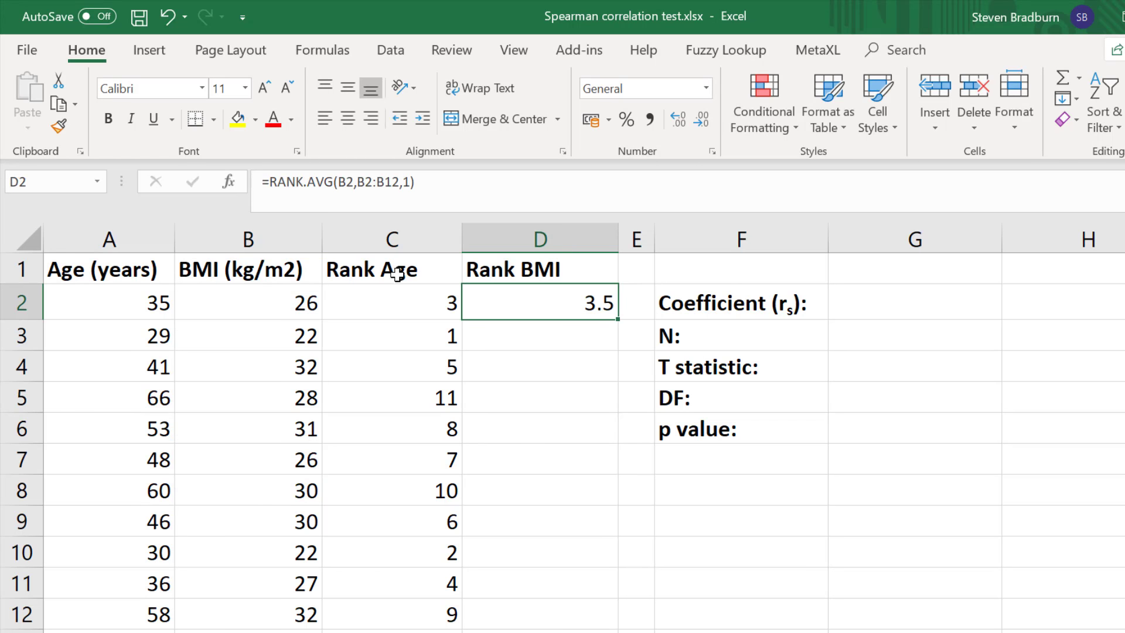
pyautogui.click(359, 179)
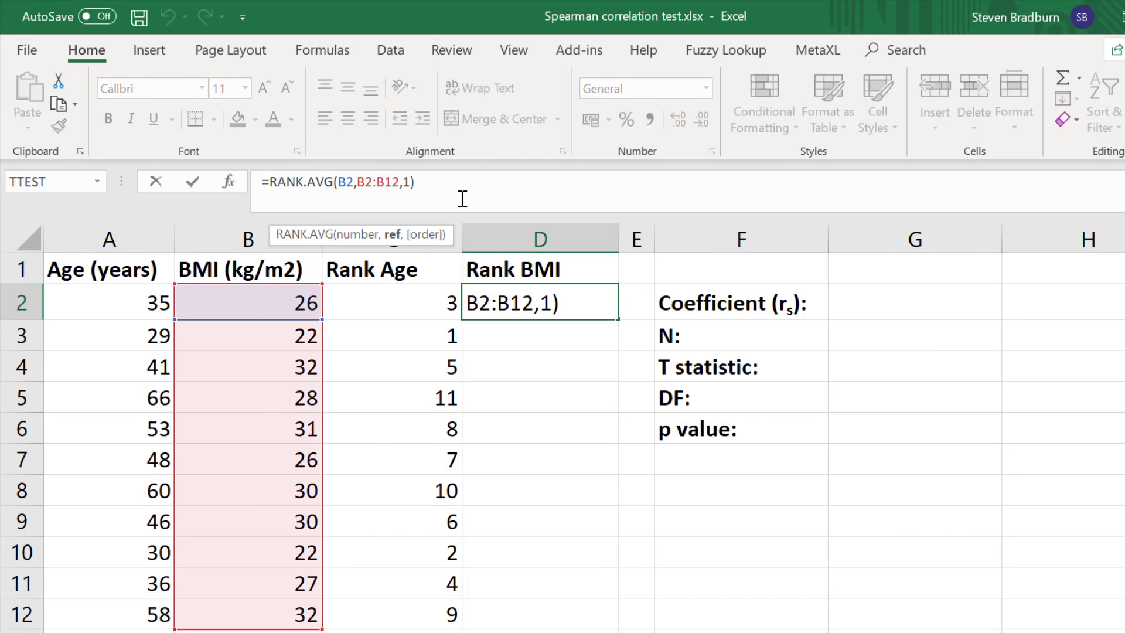
pyautogui.write('$')
pyautogui.press('Right')
pyautogui.write('$')
pyautogui.press('Right')
pyautogui.write('$B')
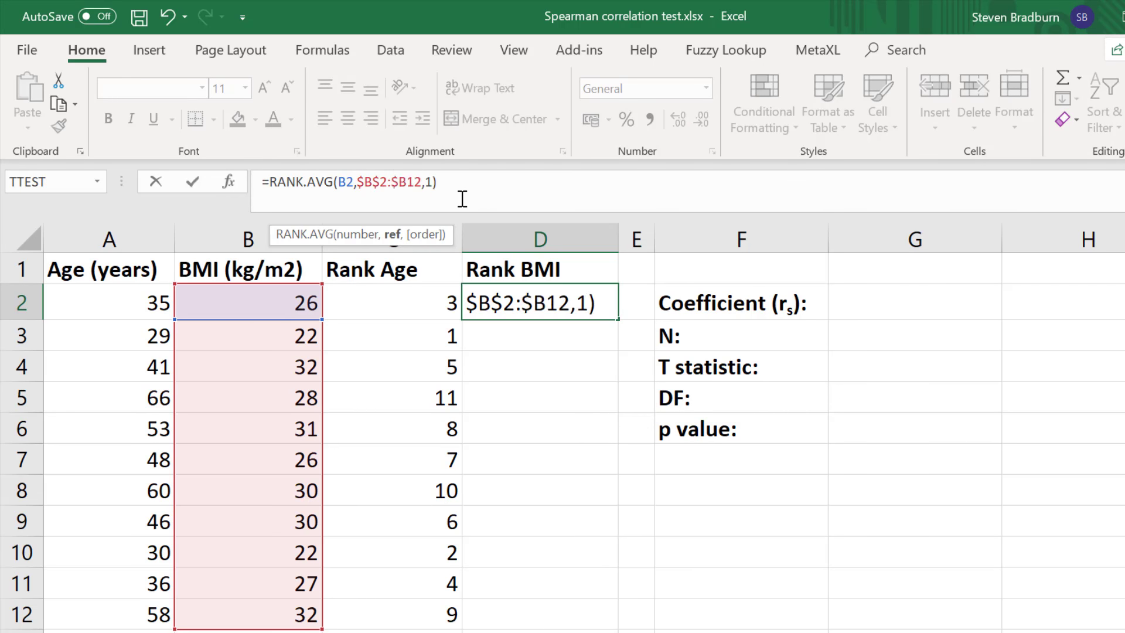
pyautogui.write('$')
pyautogui.press('Return')
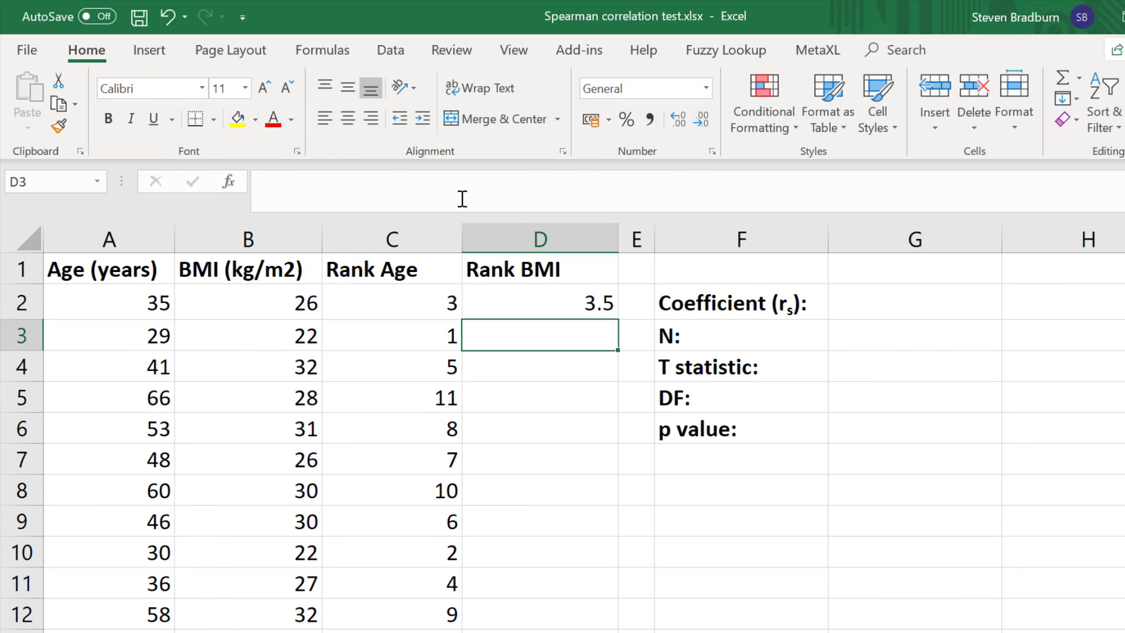
# Fill the BMI rank formula from D2 down to D12
pyautogui.click(601, 309)
pyautogui.moveTo(618, 319); pyautogui.dragTo(557, 616)
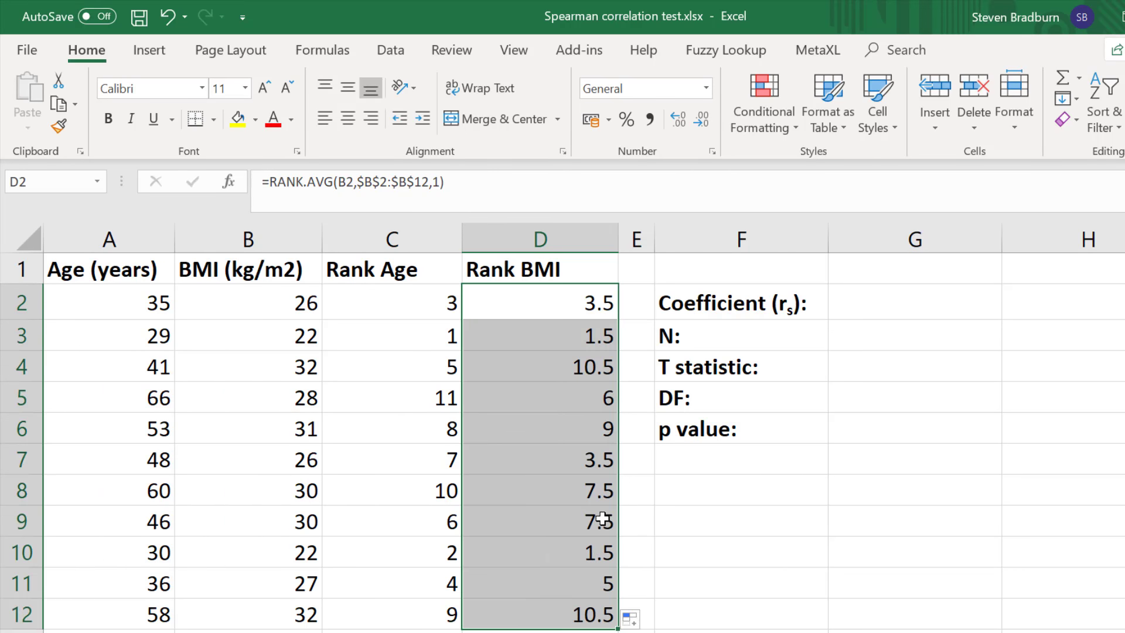
pyautogui.click(593, 507)
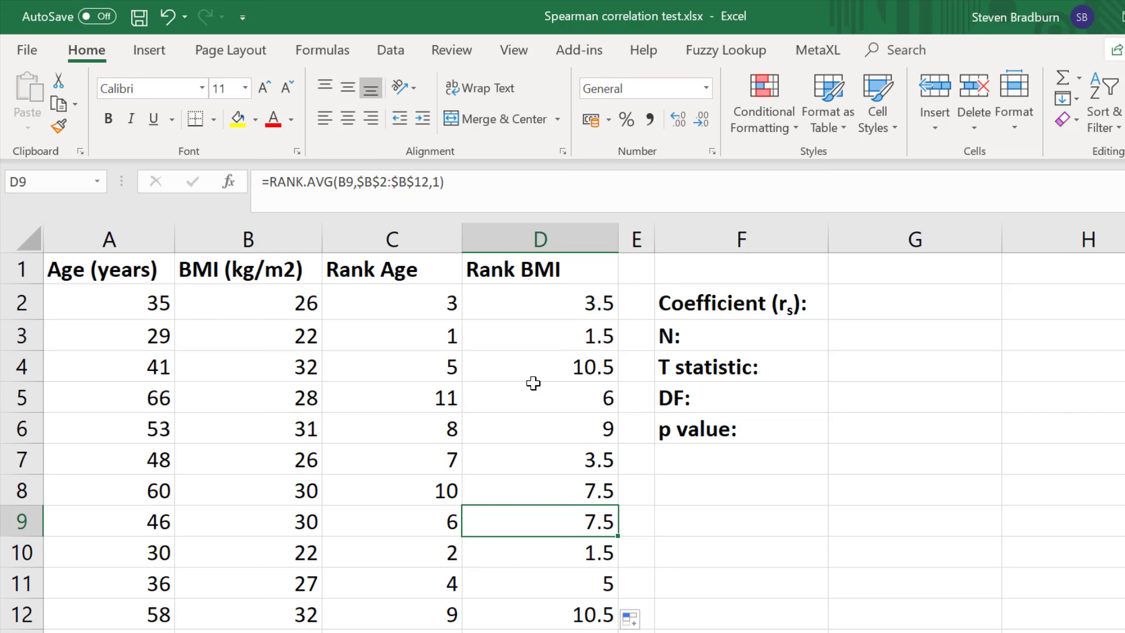
# Hide columns A:B containing the Age and BMI data
pyautogui.moveTo(141, 239); pyautogui.dragTo(230, 235)
pyautogui.rightClick(229, 237)
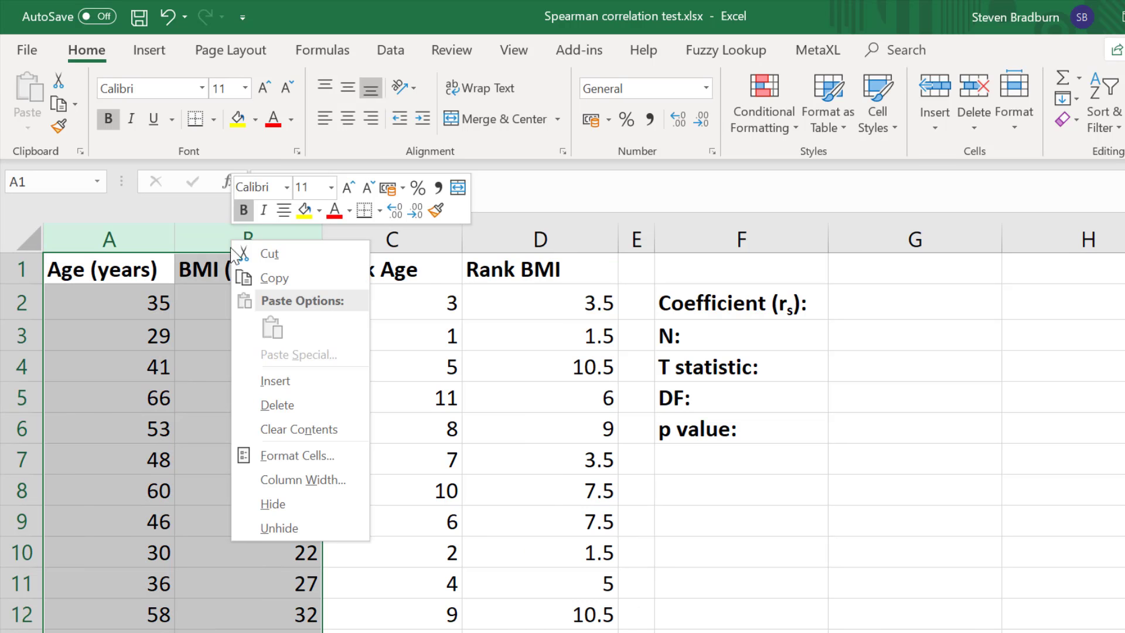
pyautogui.click(280, 502)
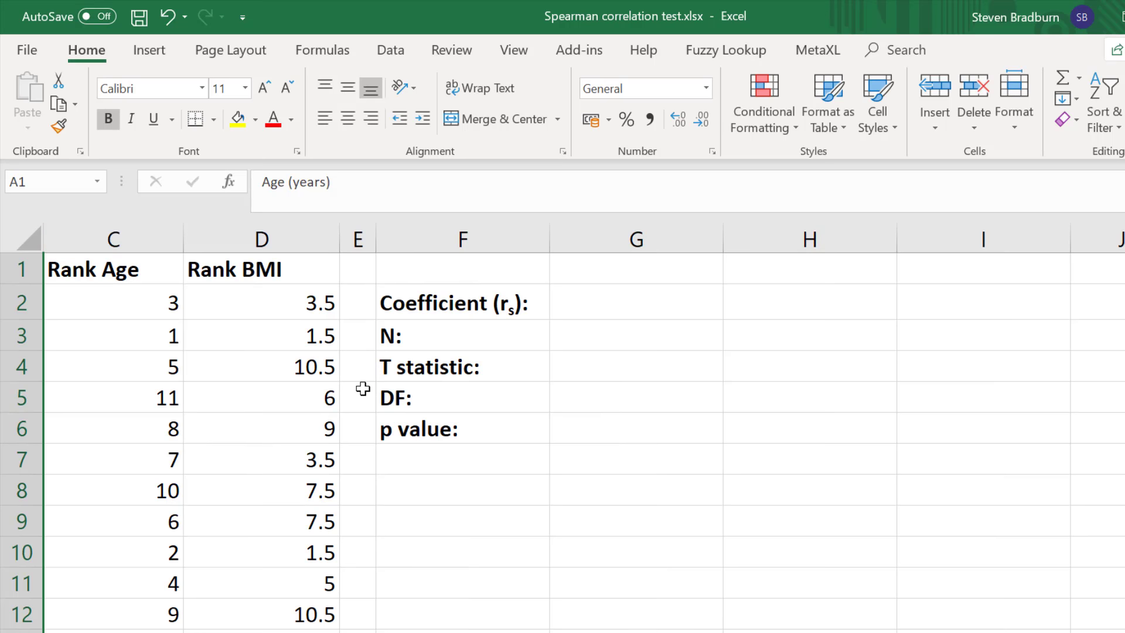
pyautogui.click(356, 490)
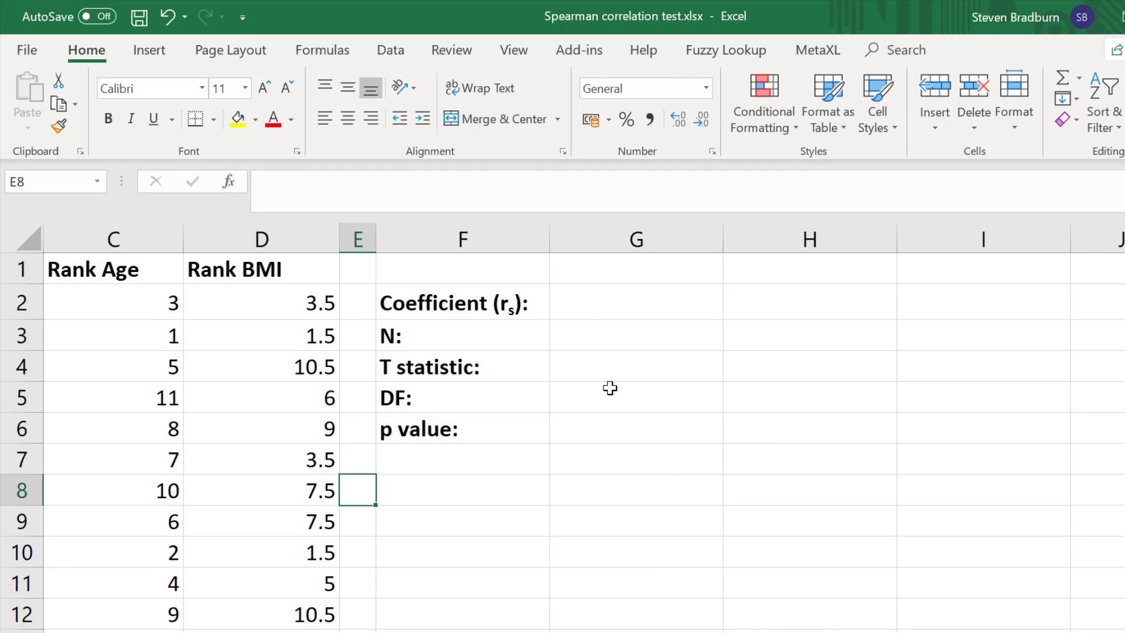
pyautogui.click(615, 309)
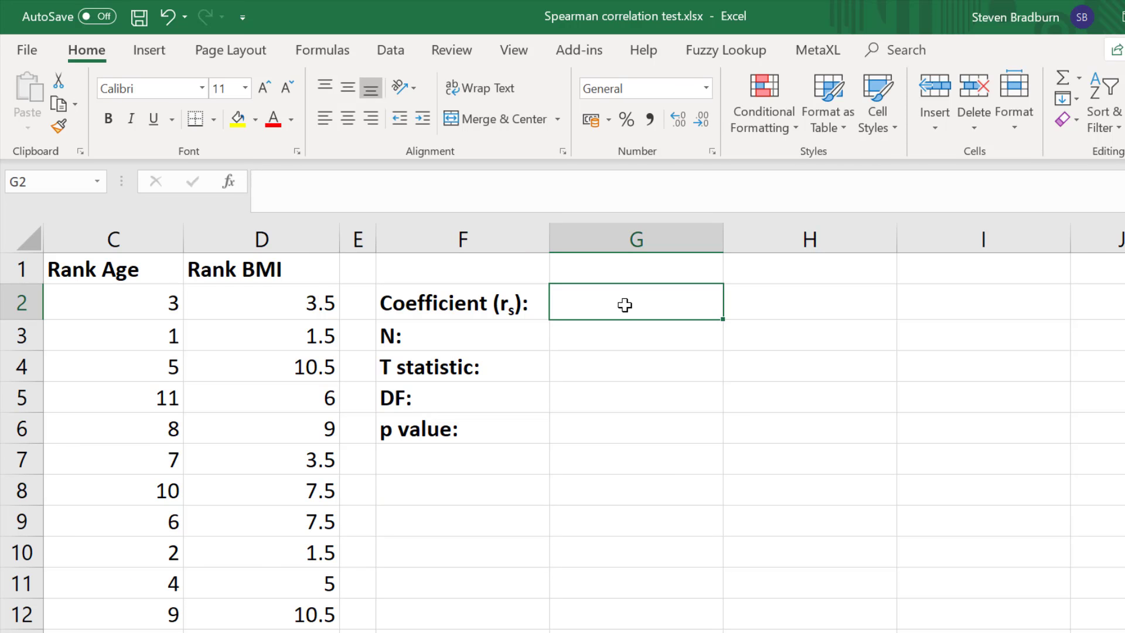
# Enter =CORREL(C2:C12,D2:D12) in G2, giving a Spearman coefficient of 0.628466816
pyautogui.write('=')
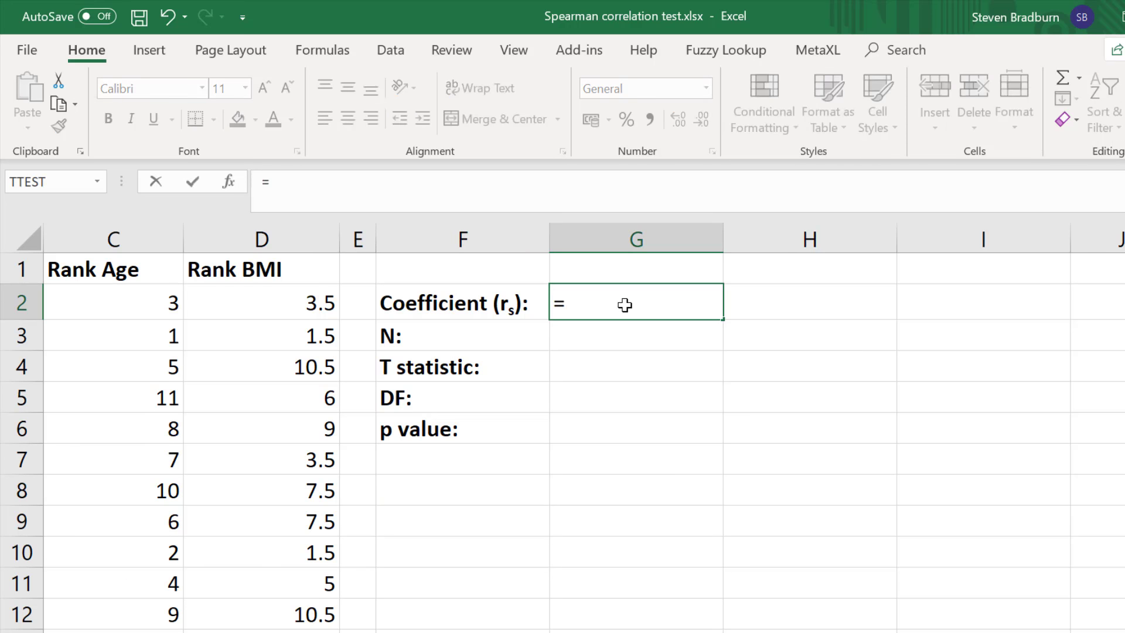
pyautogui.write('CO')
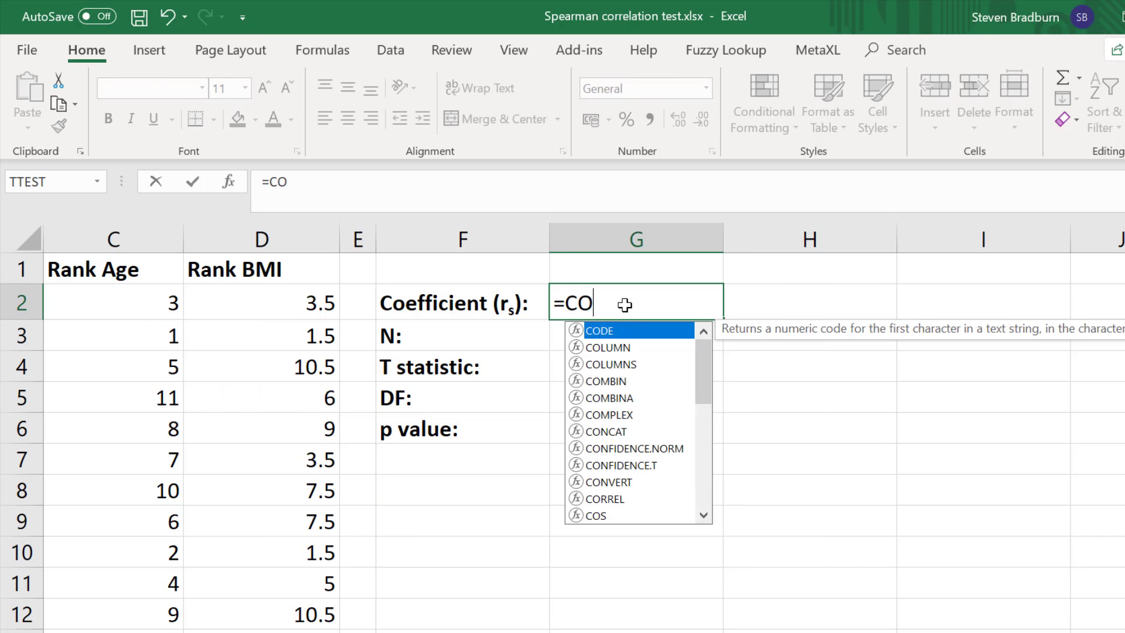
pyautogui.write('RREL(')
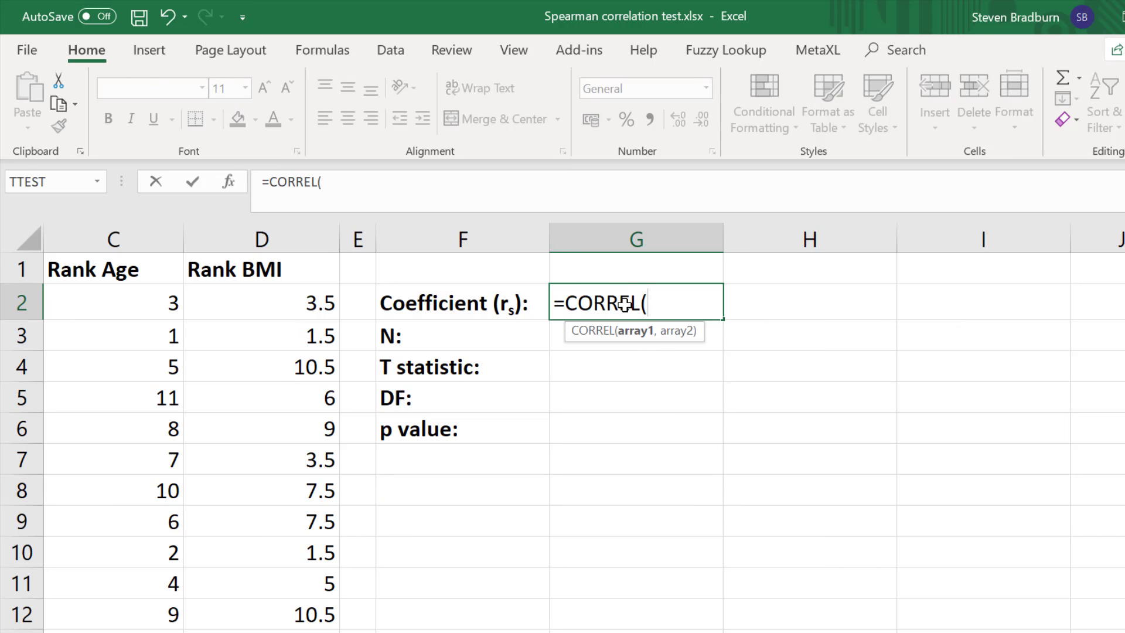
pyautogui.moveTo(111, 303); pyautogui.dragTo(93, 606)
pyautogui.write(',')
pyautogui.moveTo(240, 293); pyautogui.dragTo(221, 603)
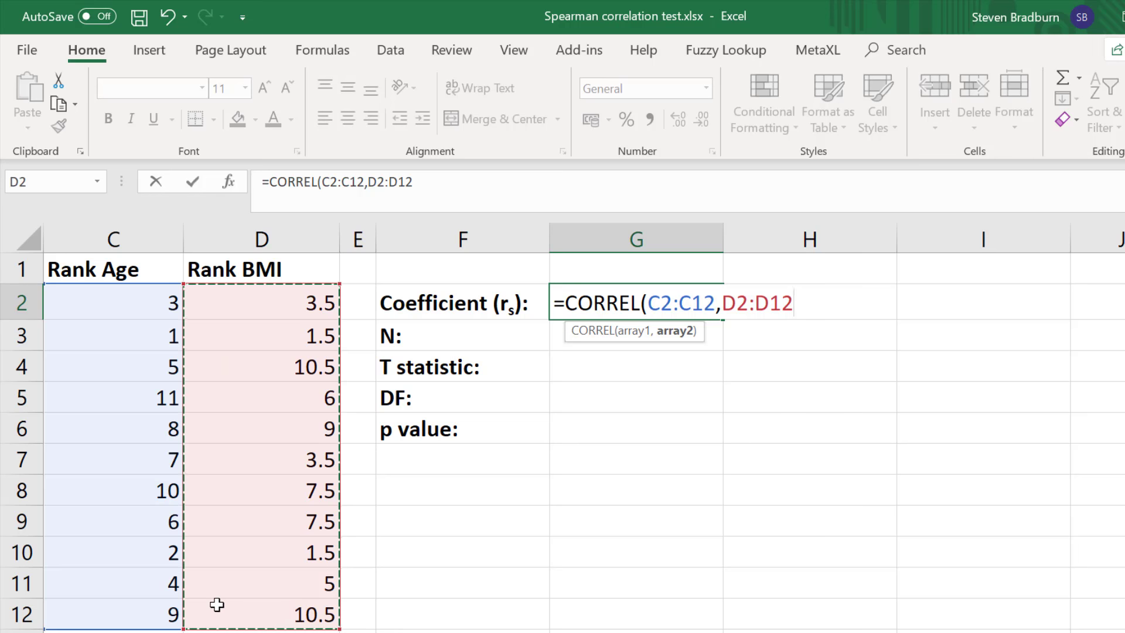
pyautogui.write(')')
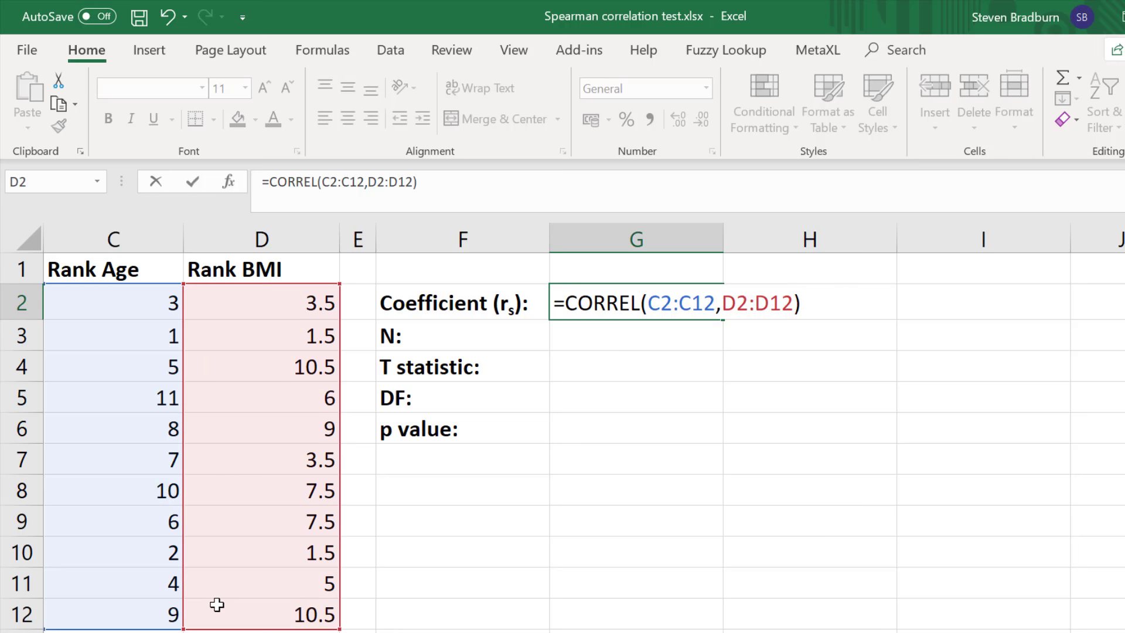
pyautogui.press('Return')
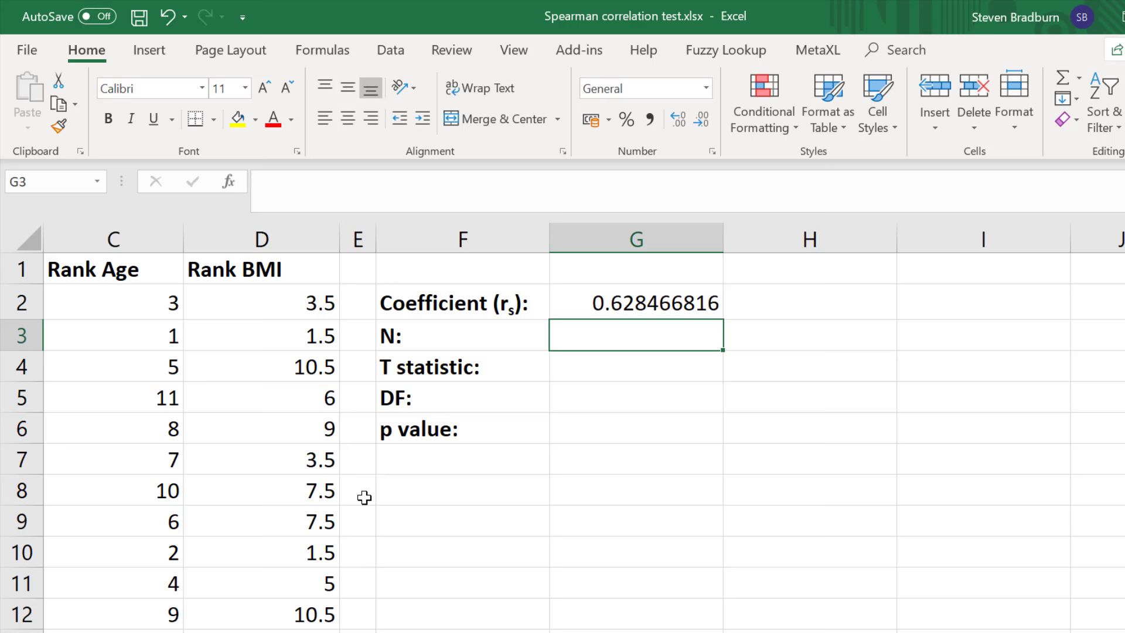
pyautogui.write('=COUNT(')
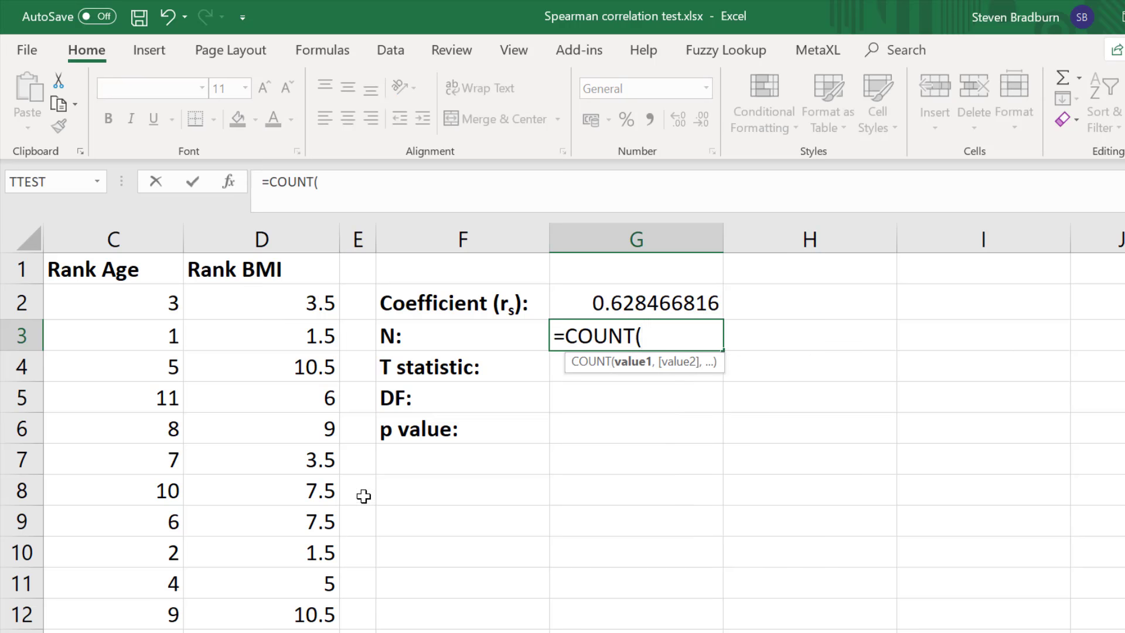
# Complete the COUNT formula over the Rank BMI values so N shows 11
pyautogui.moveTo(247, 303); pyautogui.dragTo(236, 610)
pyautogui.write(')')
pyautogui.press('Return')
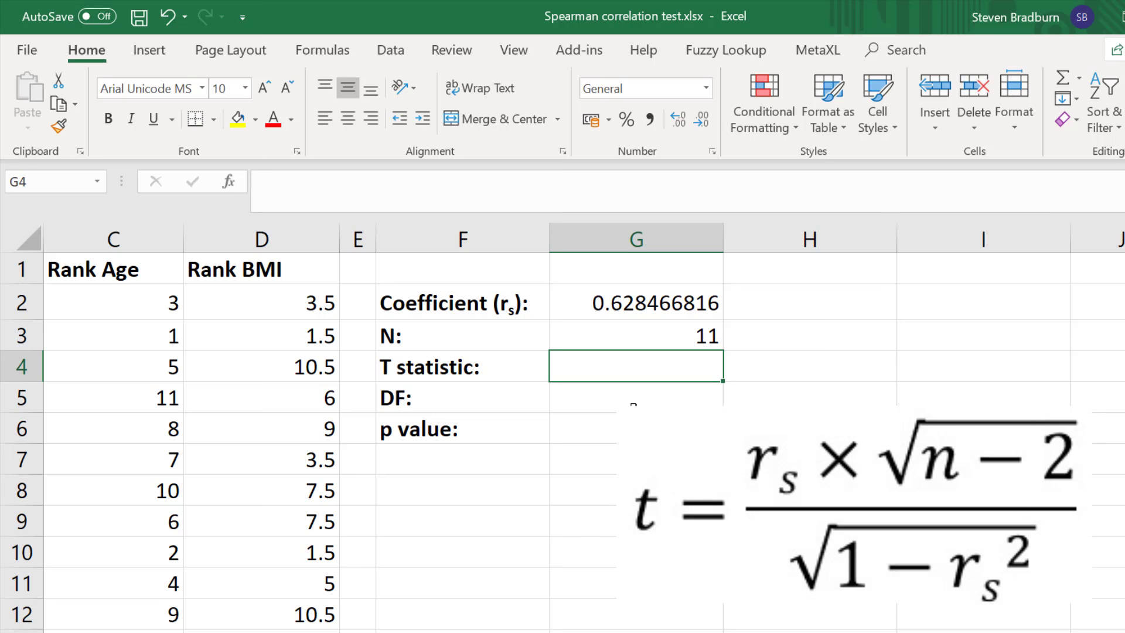
# Enter =(ABS(G2)*SQRT(G3-2))/(SQRT(1-ABS(G2)^2)) in G4, giving t = 2.423903605
pyautogui.write('=(')
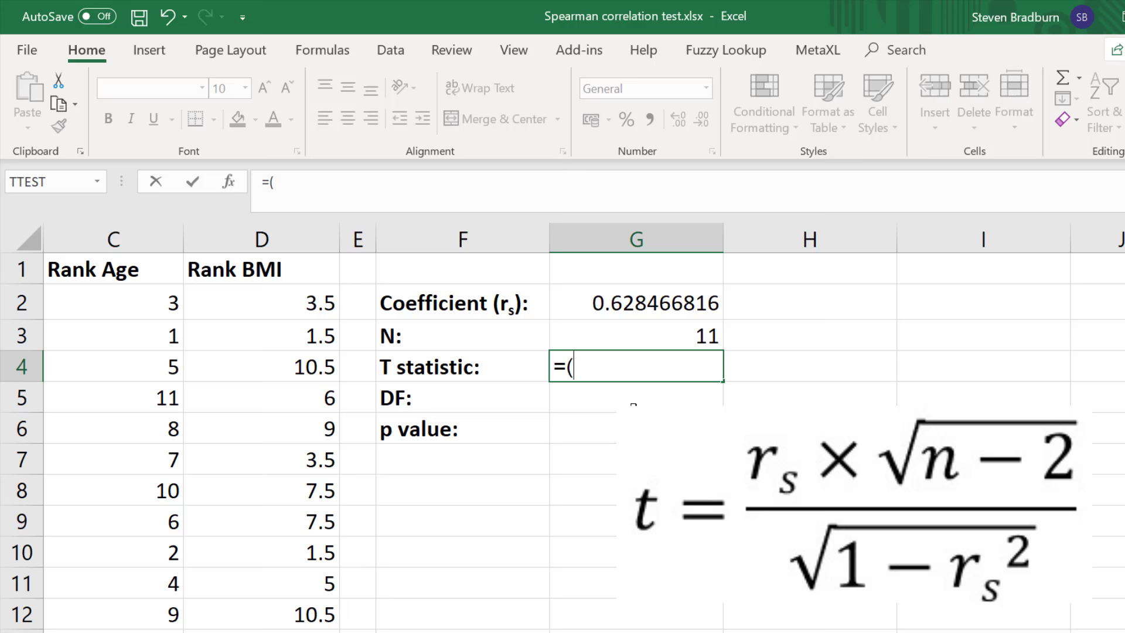
pyautogui.write('ABS')
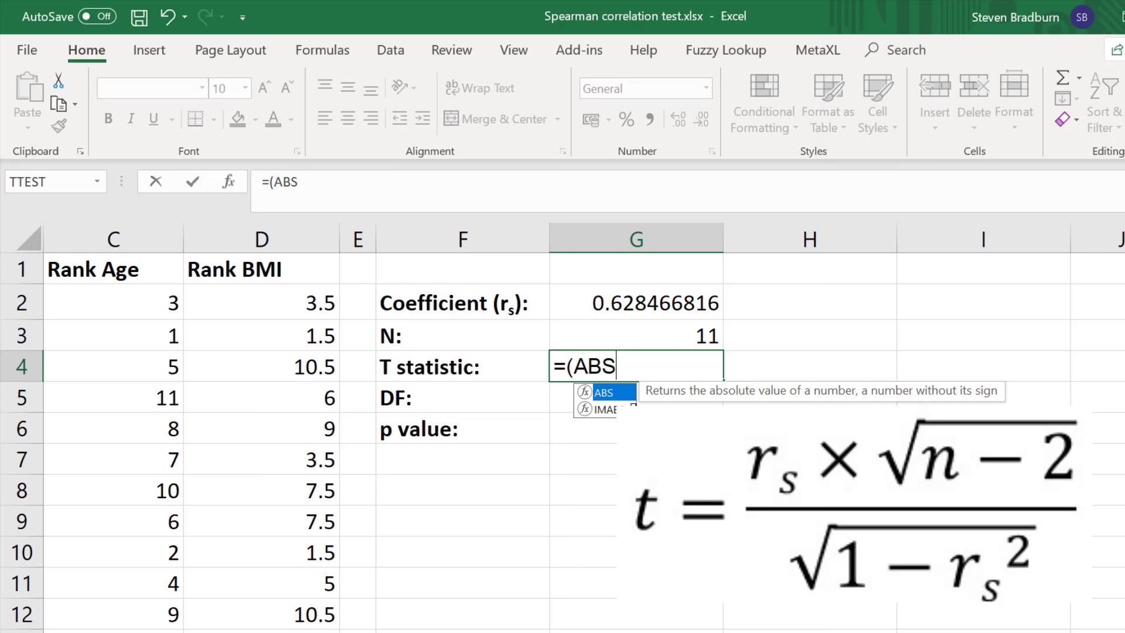
pyautogui.write('(')
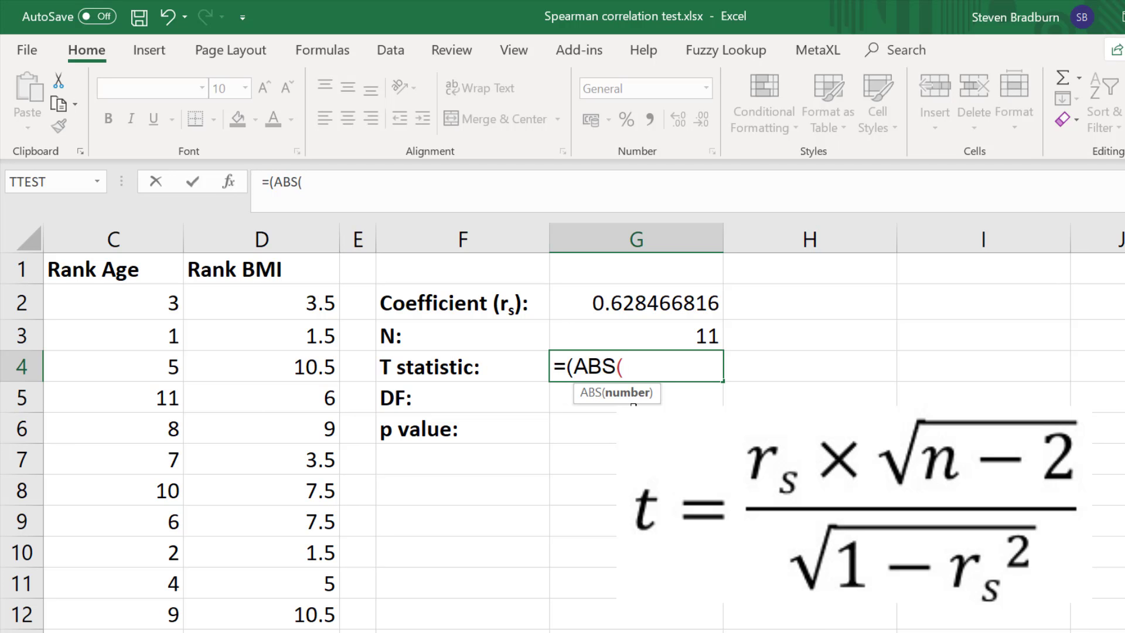
pyautogui.click(637, 301)
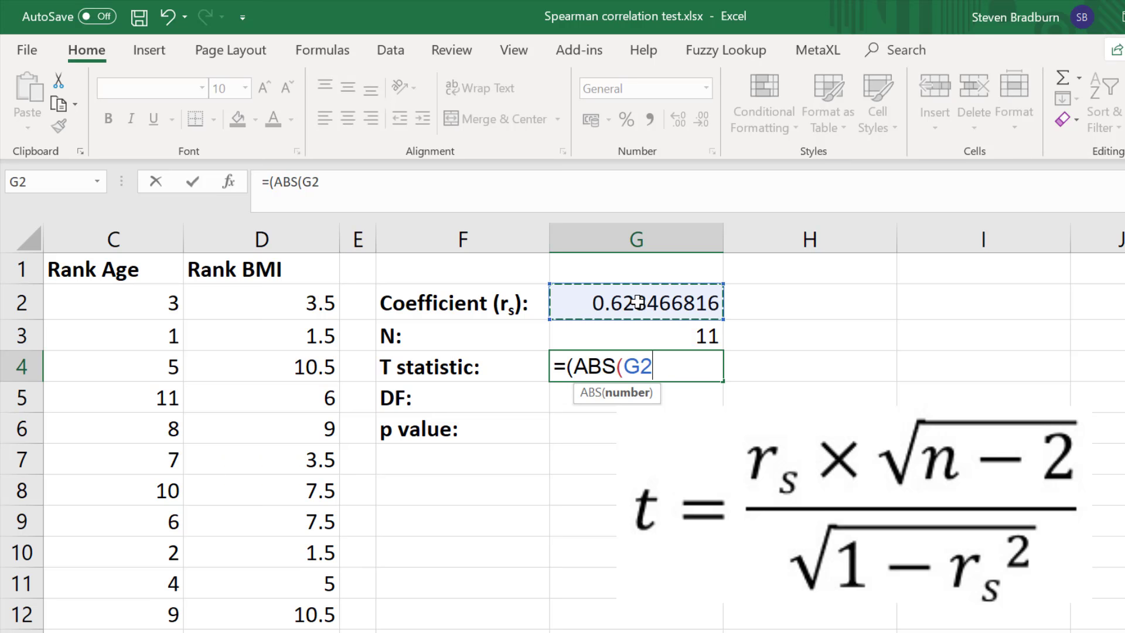
pyautogui.write(')')
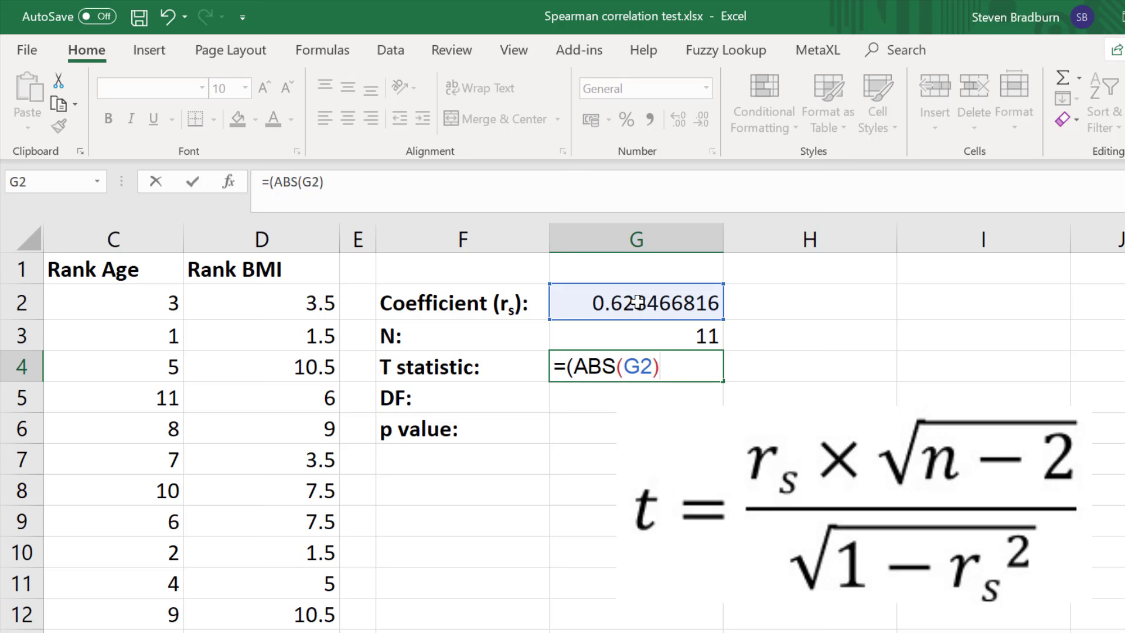
pyautogui.write('*SQRT(')
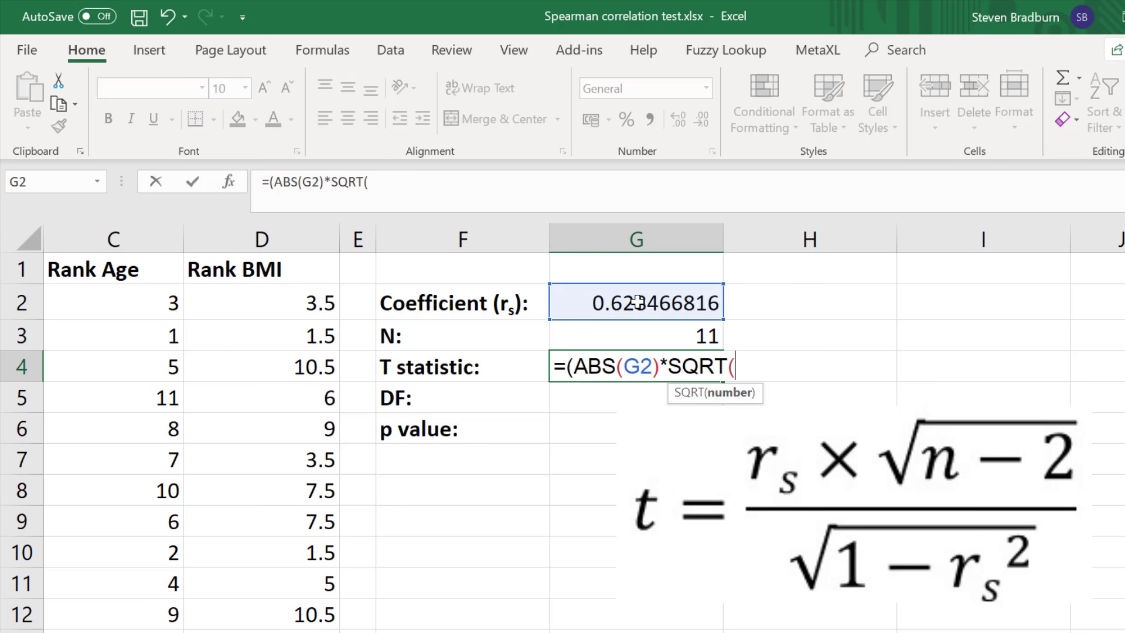
pyautogui.click(617, 334)
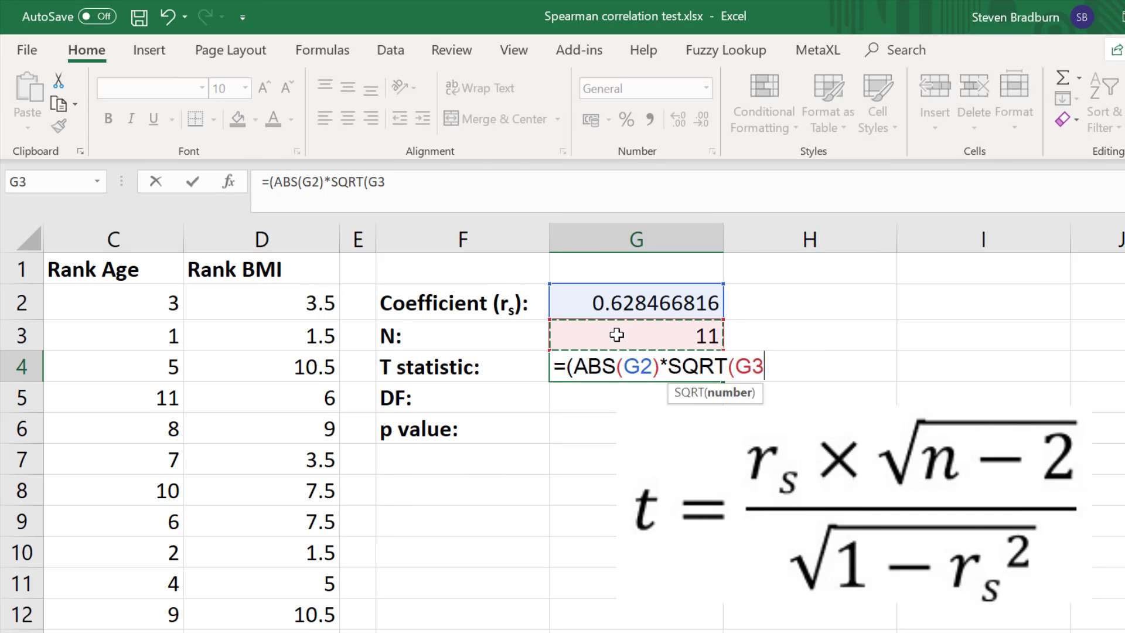
pyautogui.write('-2)')
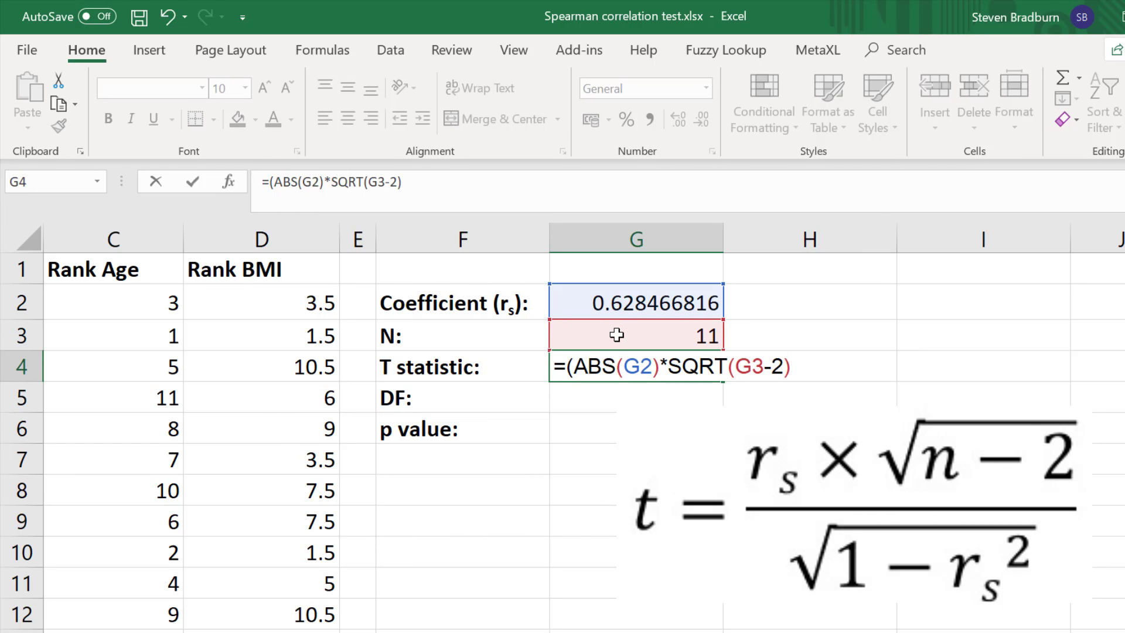
pyautogui.write(')/(SQRT(')
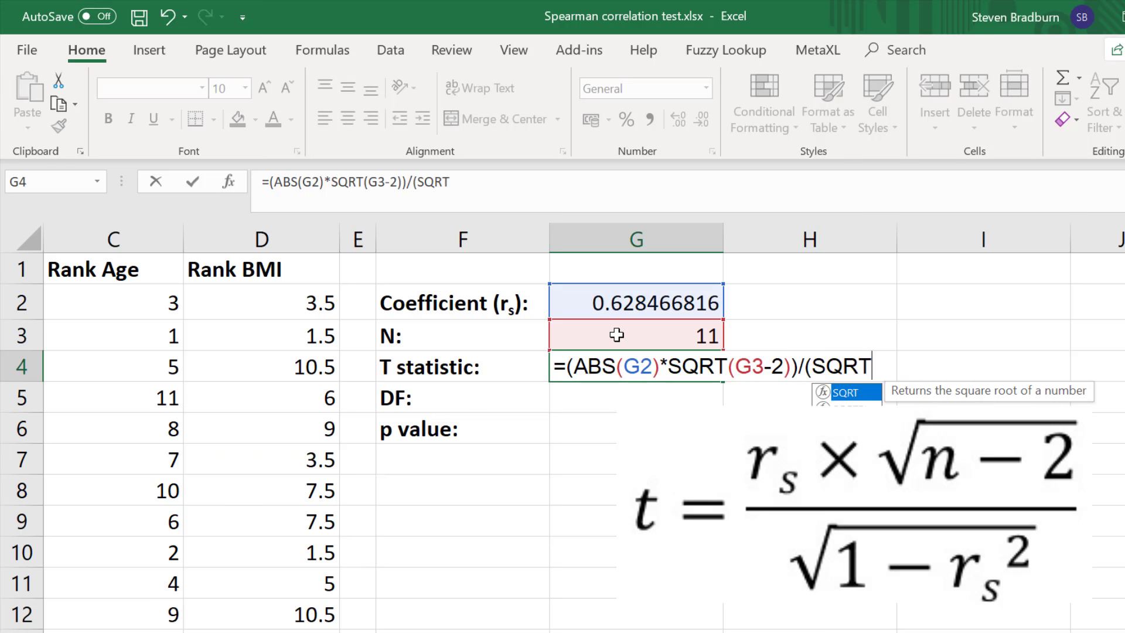
pyautogui.write('1-ABS')
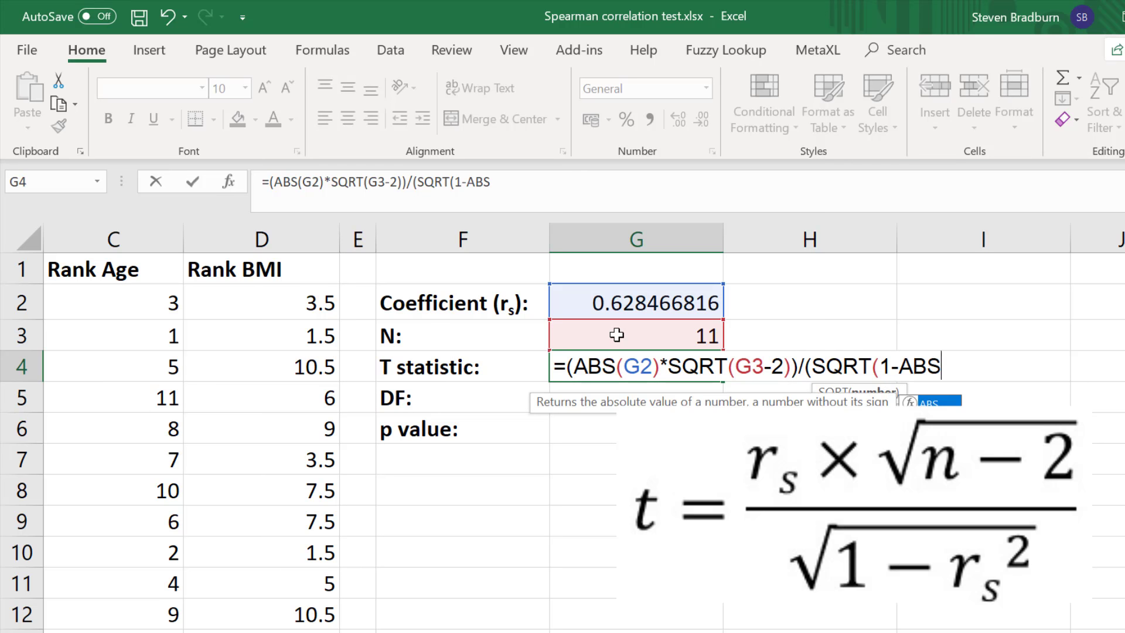
pyautogui.write('(')
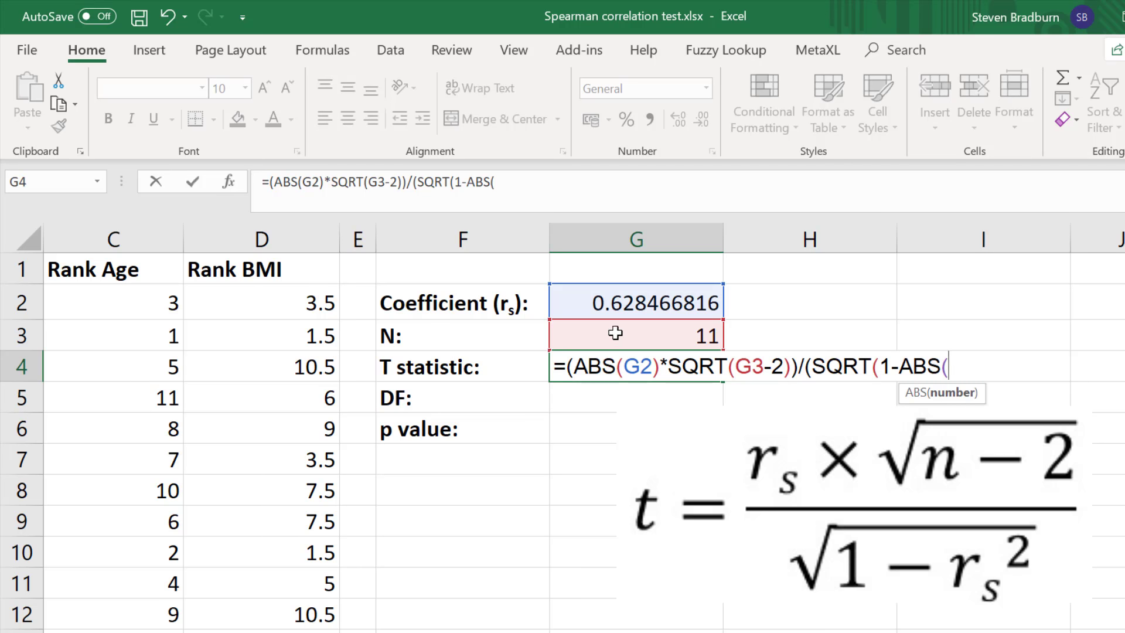
pyautogui.click(616, 302)
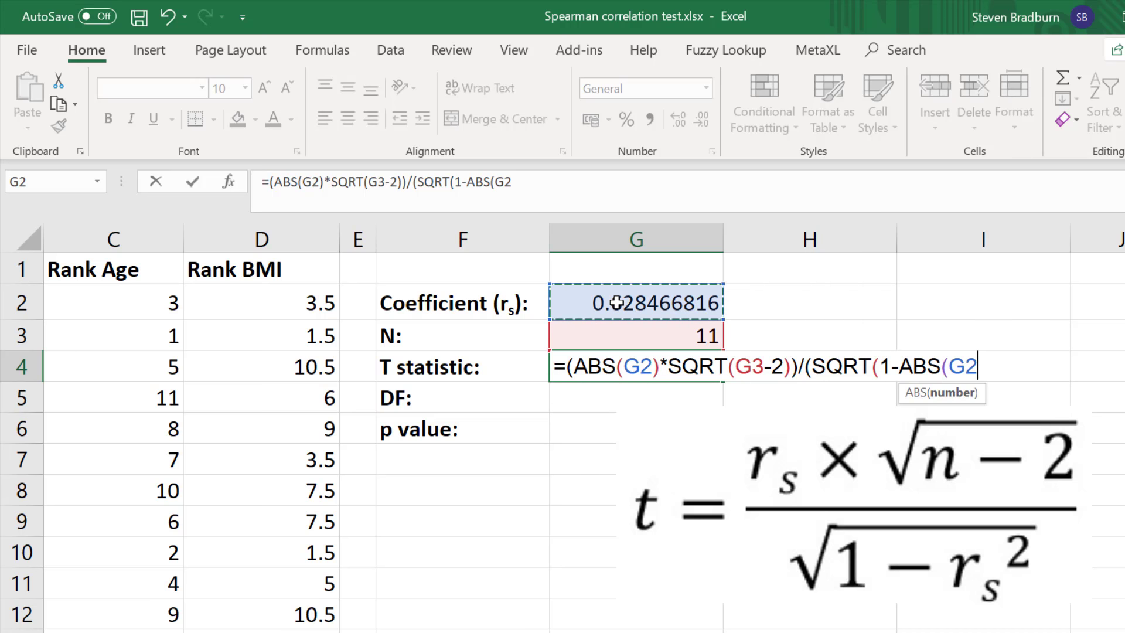
pyautogui.write(')')
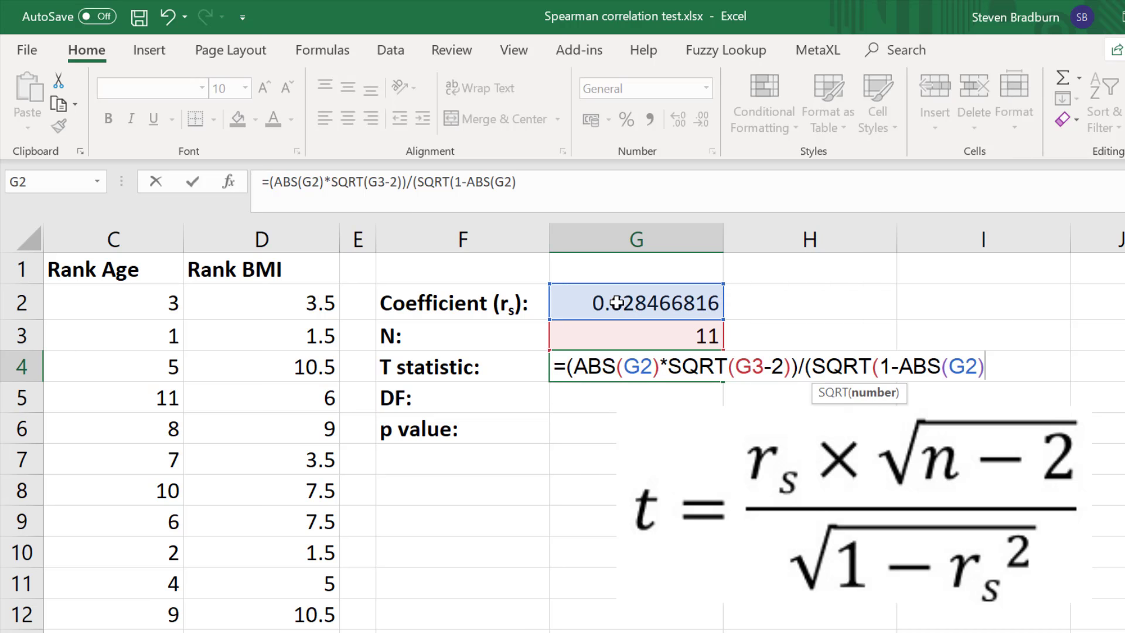
pyautogui.write('^2)')
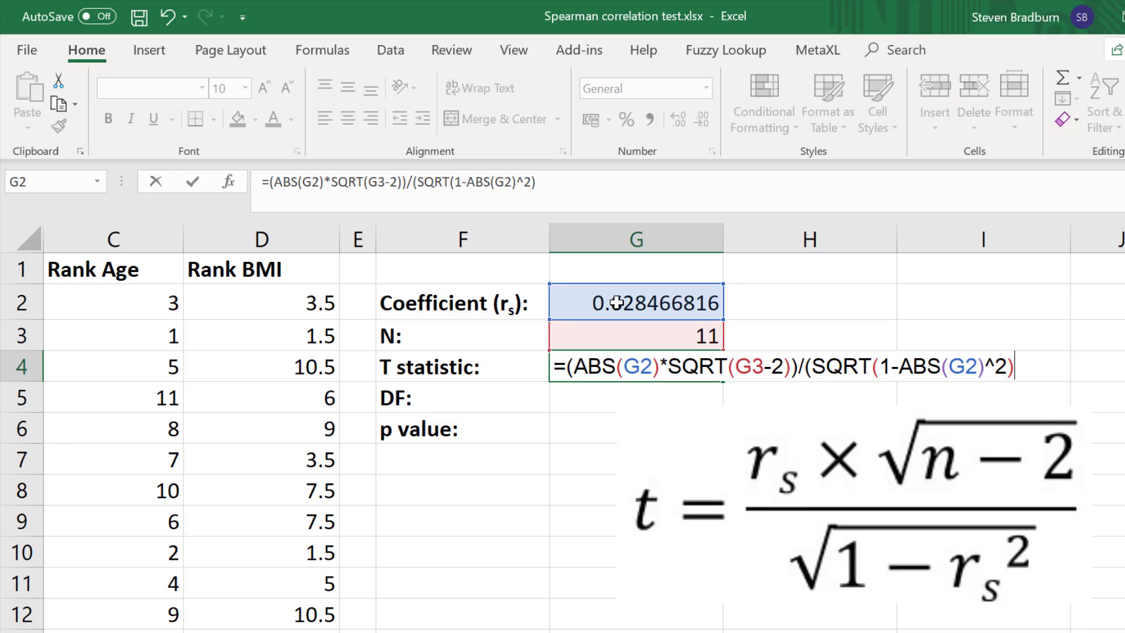
pyautogui.write(')')
pyautogui.press('Return')
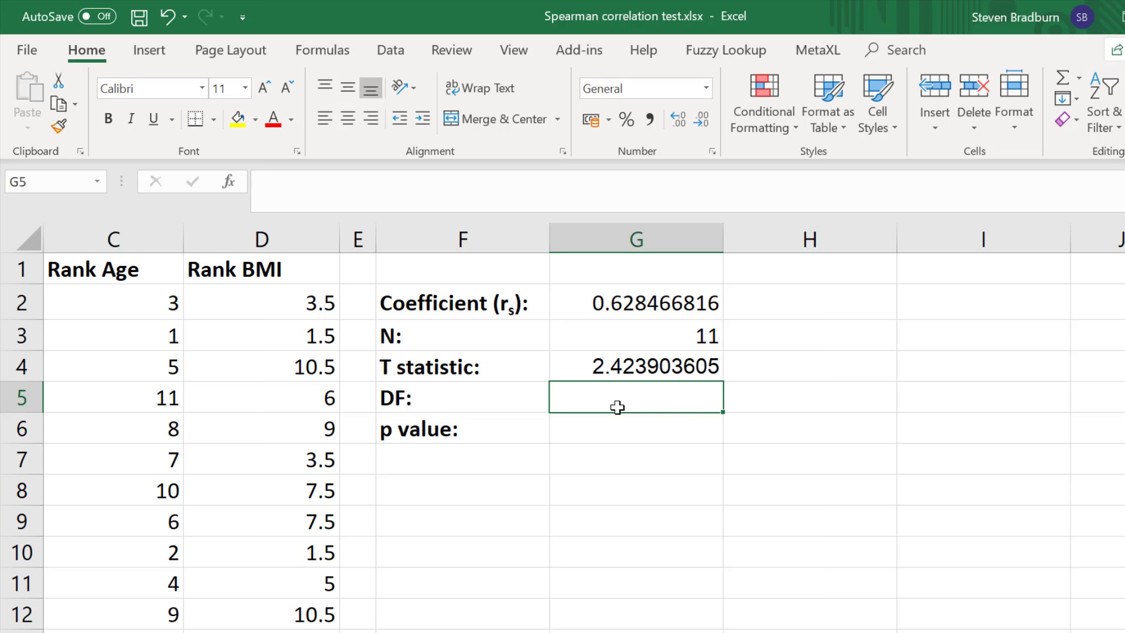
# Enter =G3-2 in G5 so the DF shows 9
pyautogui.write('=')
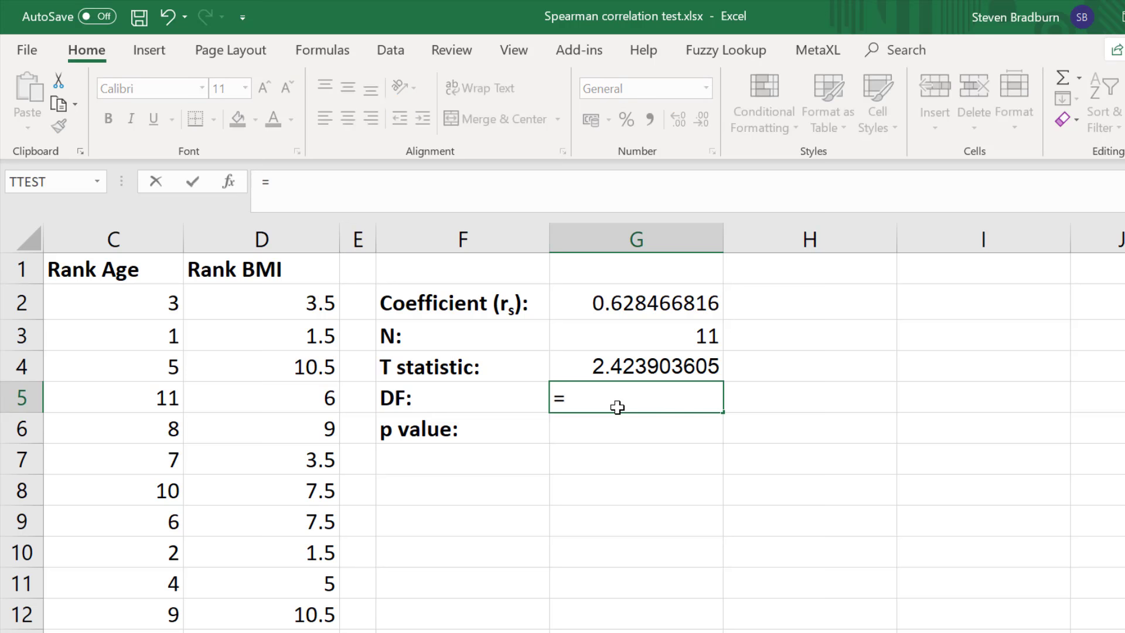
pyautogui.click(627, 340)
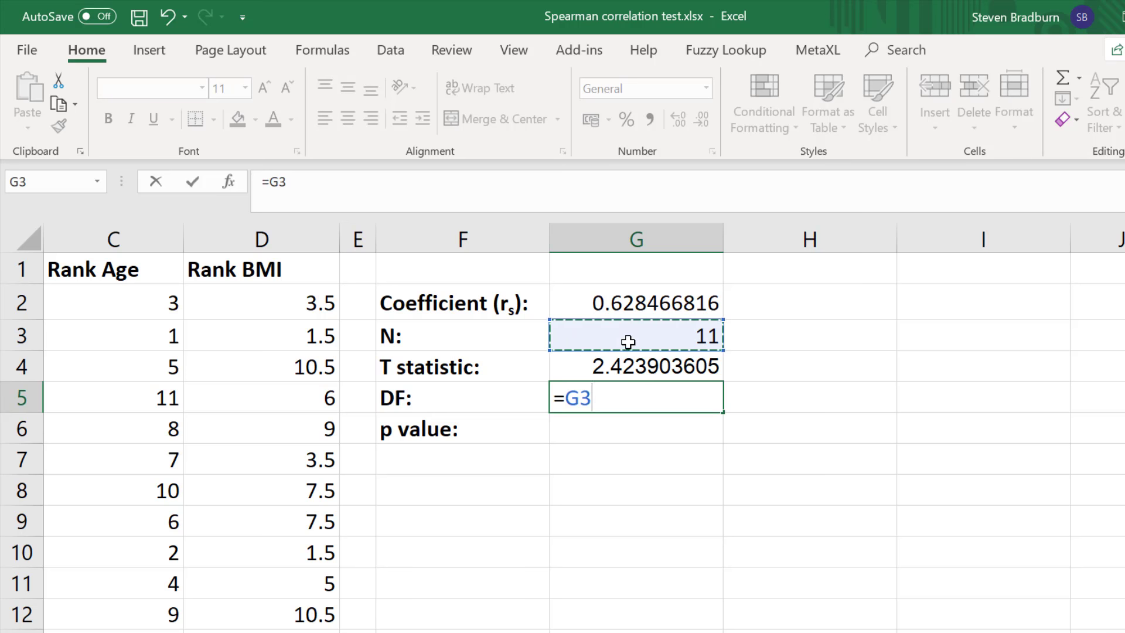
pyautogui.write('-2')
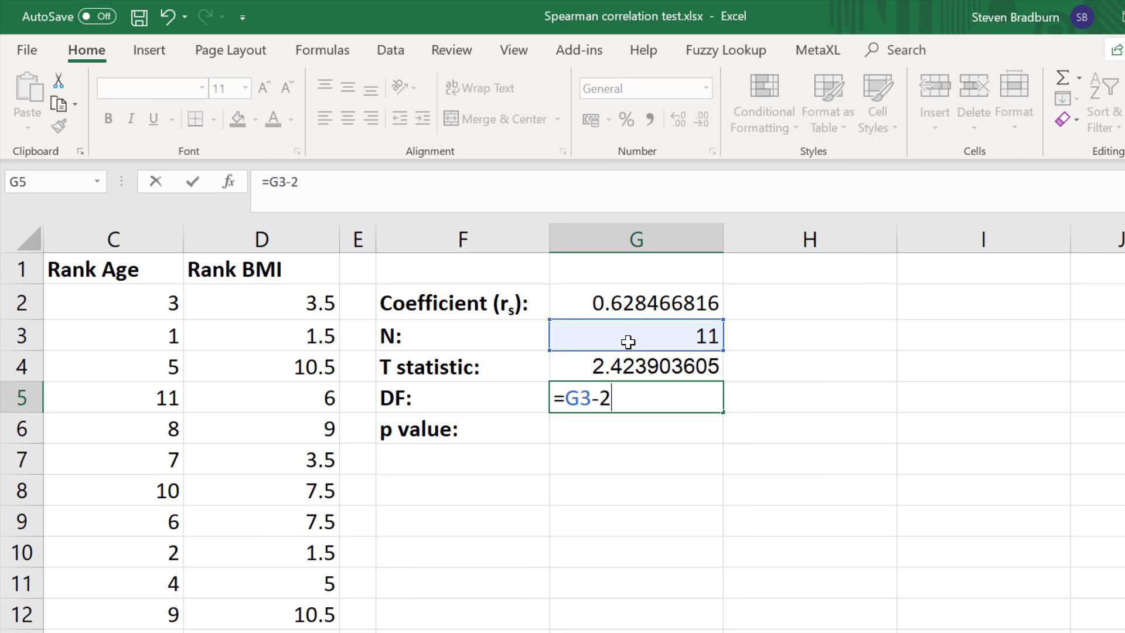
pyautogui.press('Return')
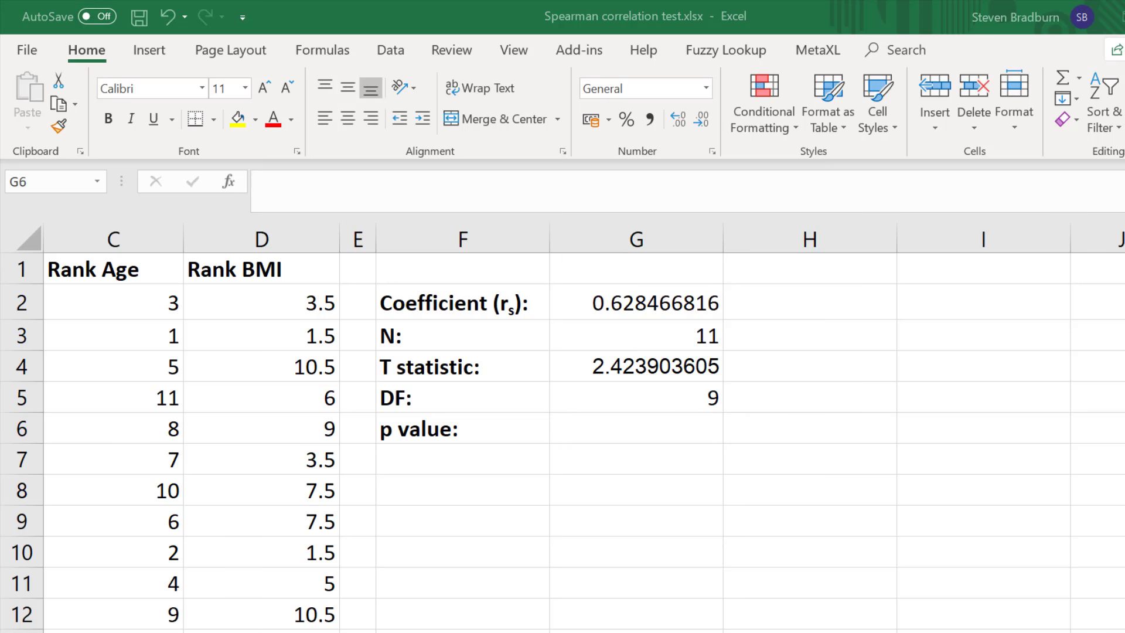
pyautogui.click(670, 421)
# Enter =TDIST(G4,G5,2) in G6 for a two-tailed p value of 0.038364237
pyautogui.doubleClick(669, 421)
pyautogui.write('=T')
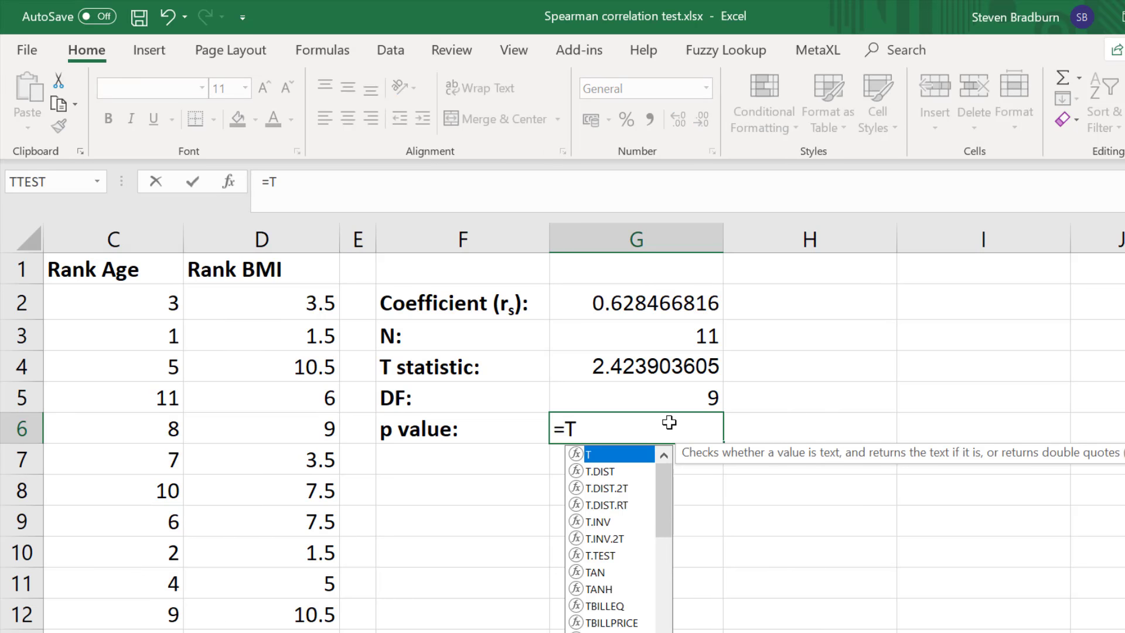
pyautogui.write('DIST(')
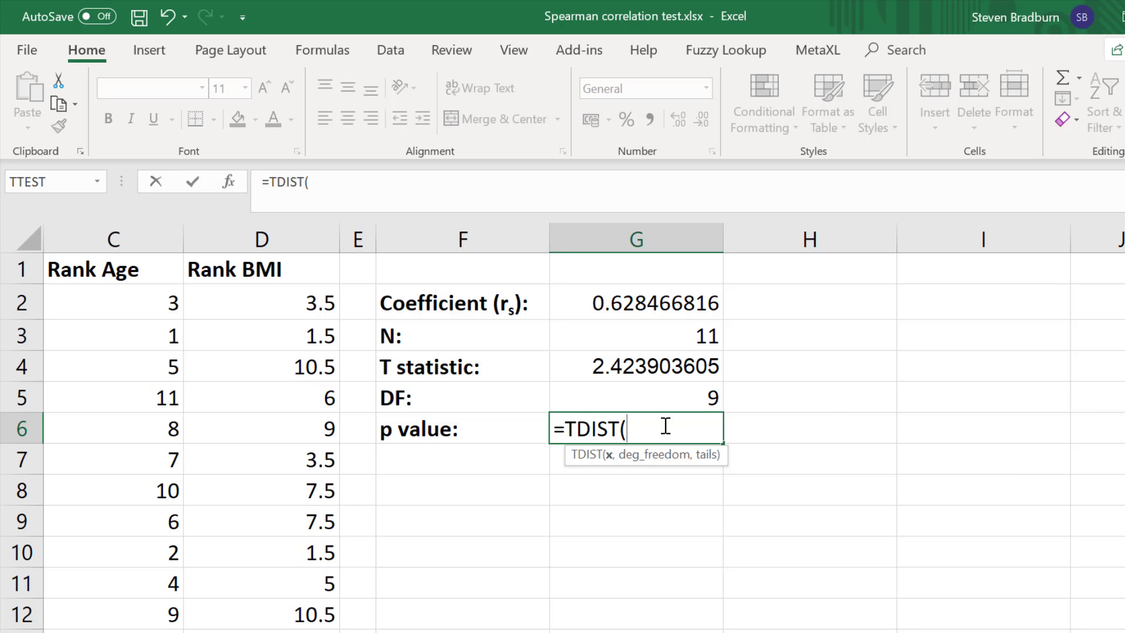
pyautogui.click(654, 361)
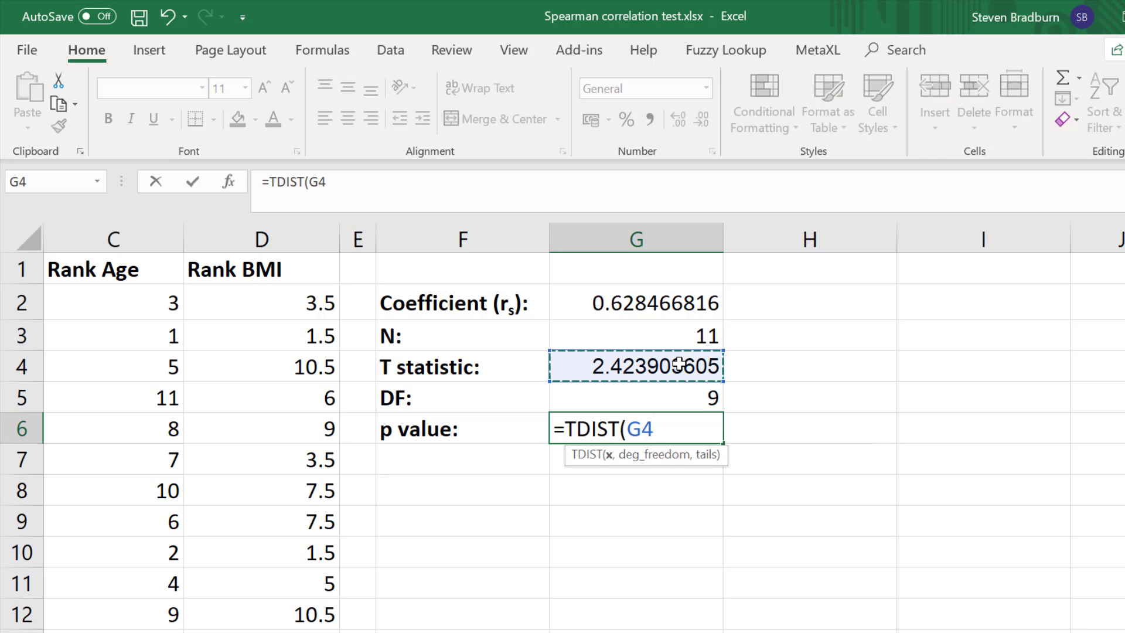
pyautogui.write(',')
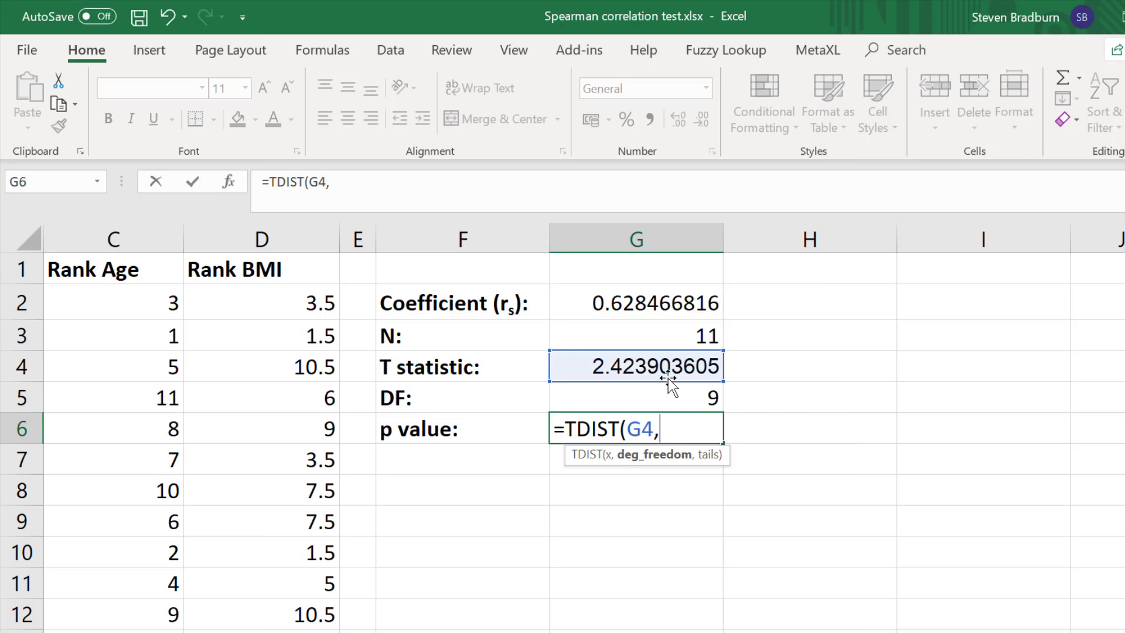
pyautogui.click(659, 397)
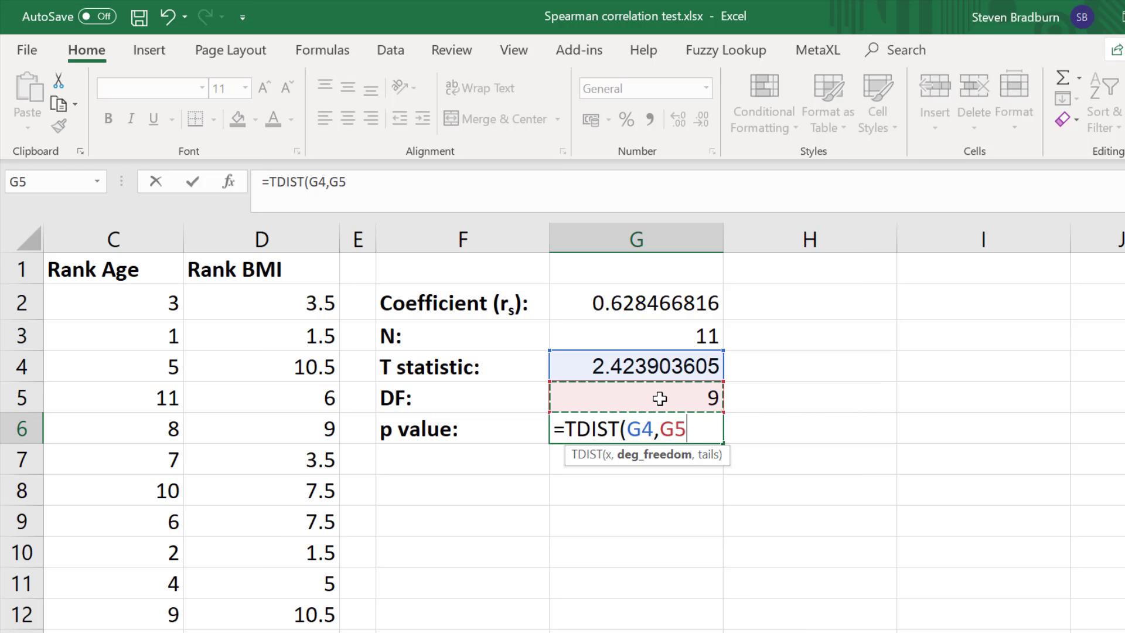
pyautogui.write(',')
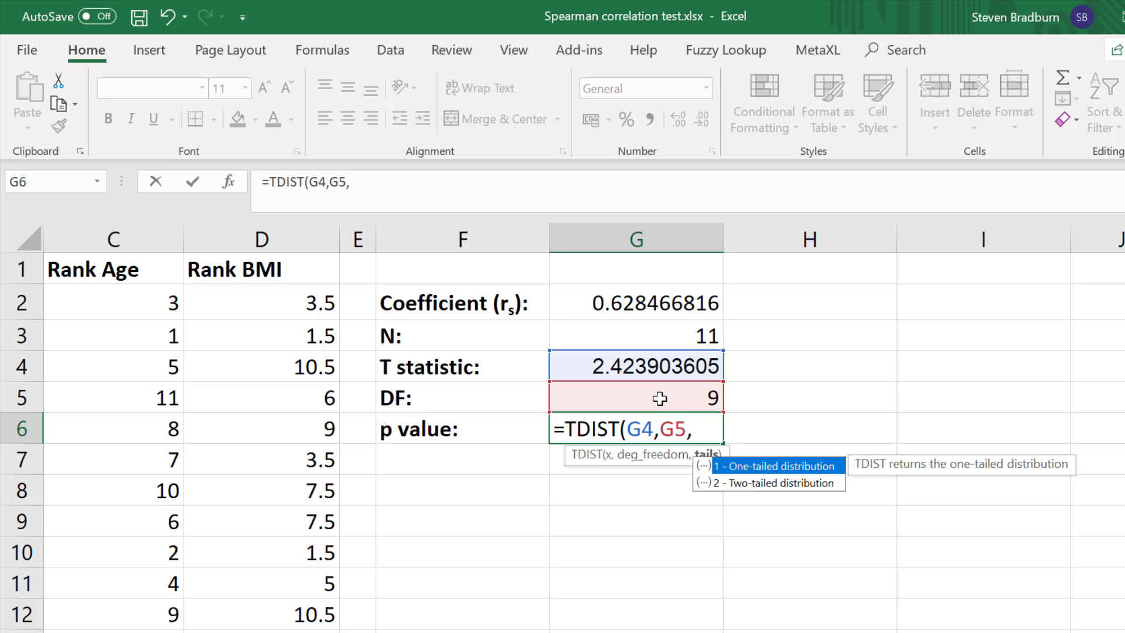
pyautogui.write('2)')
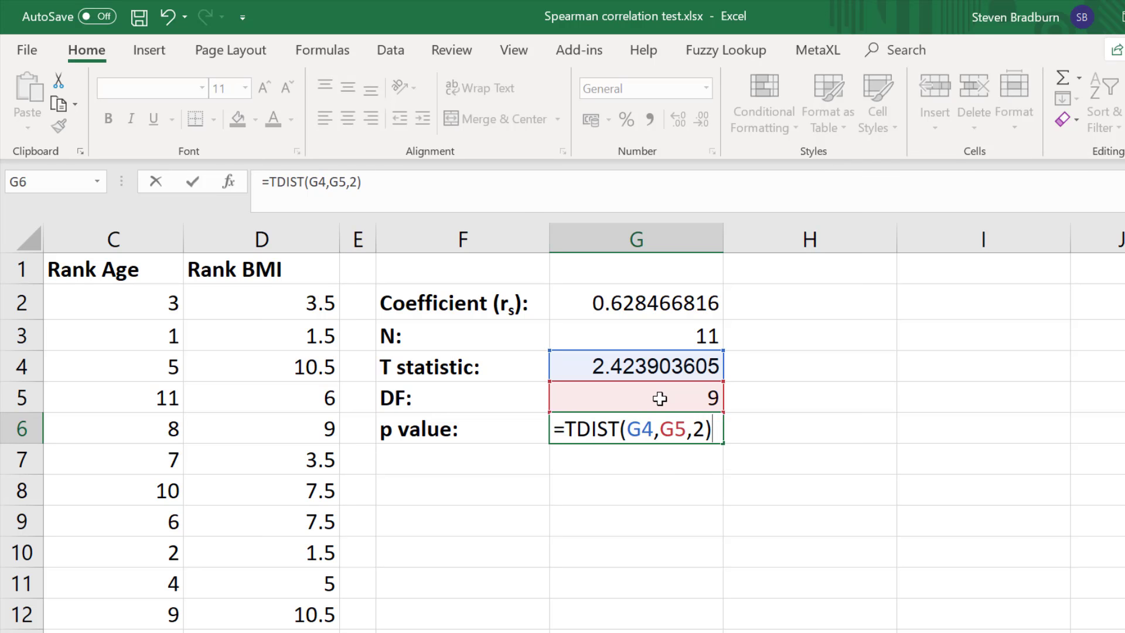
pyautogui.press('Return')
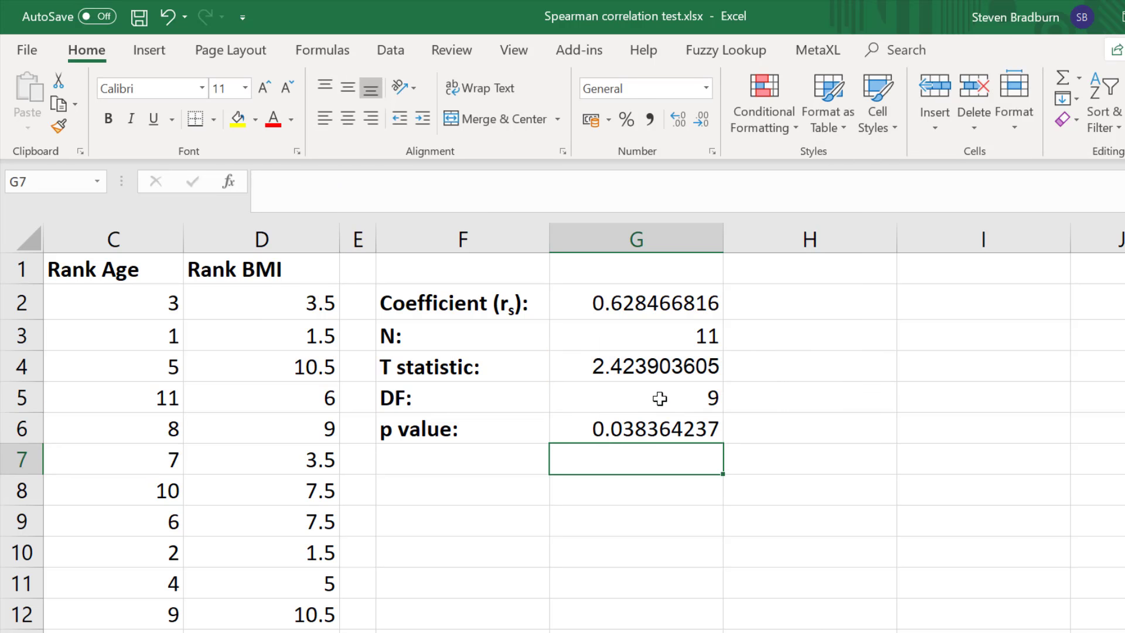
pyautogui.press('Up')
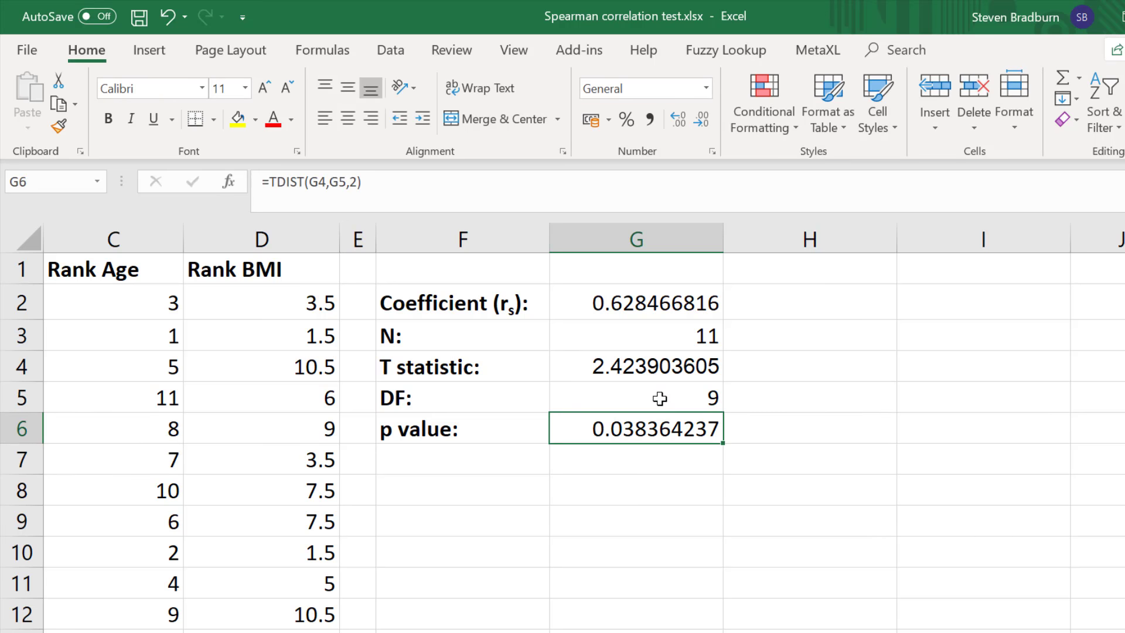